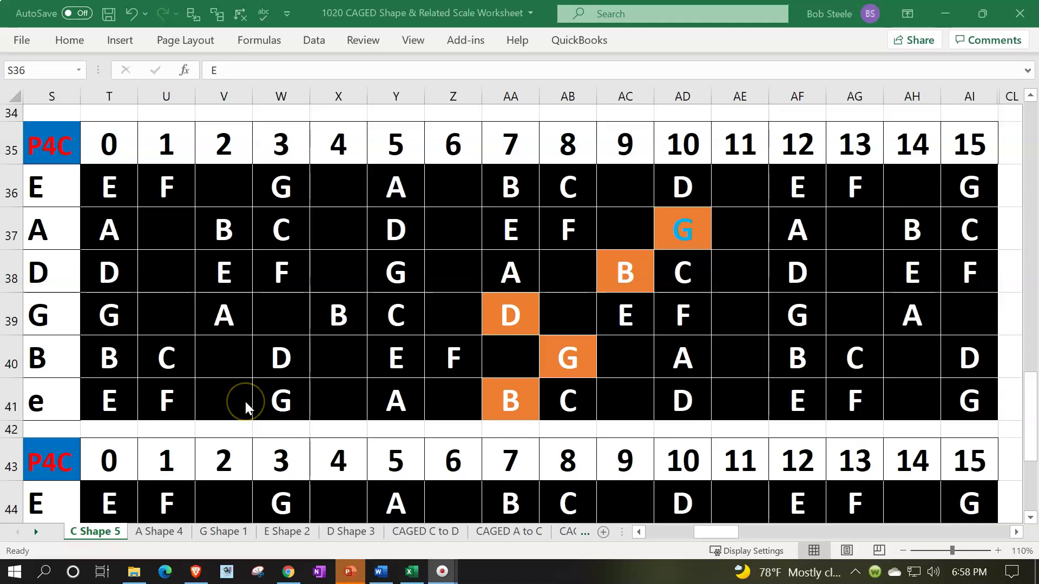
- Review the string labels from the low E string up to the high e string
double_click(53, 186)
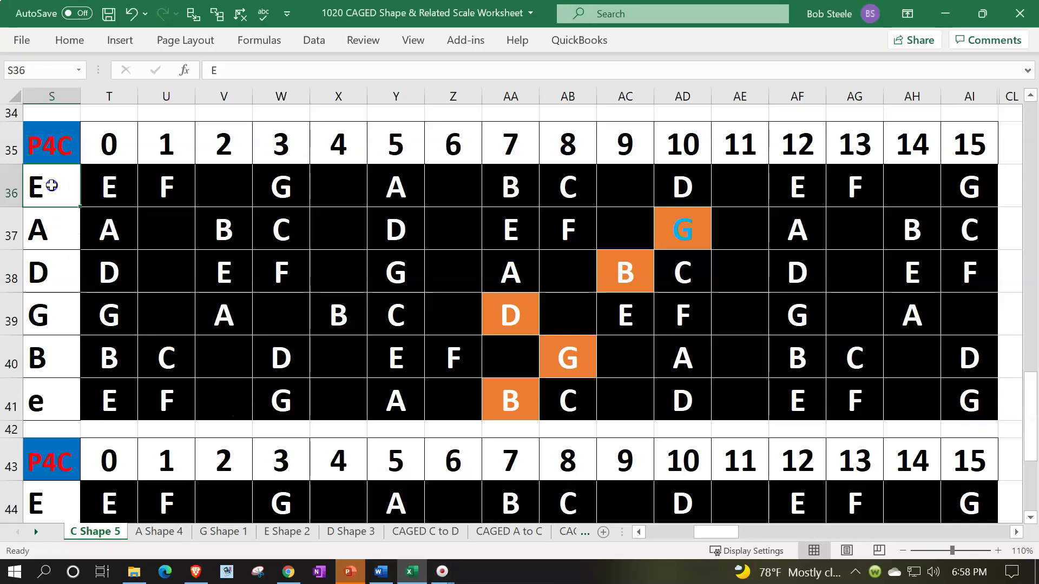
left_click(52, 179)
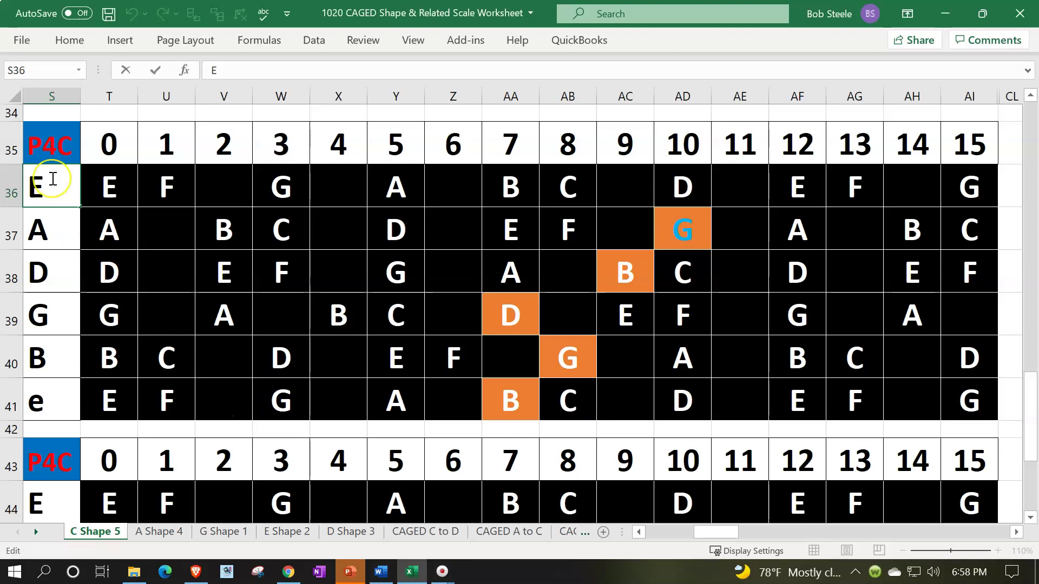
left_click(53, 415)
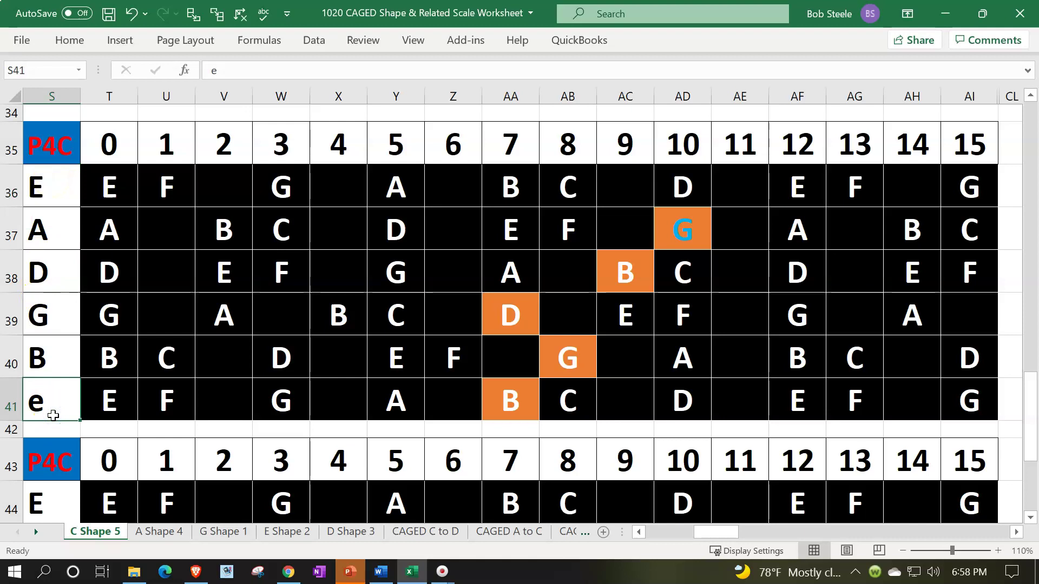
- Point out frets 0 and 1, then the orange D at fret 7 and G root at fret 10
left_click(121, 138)
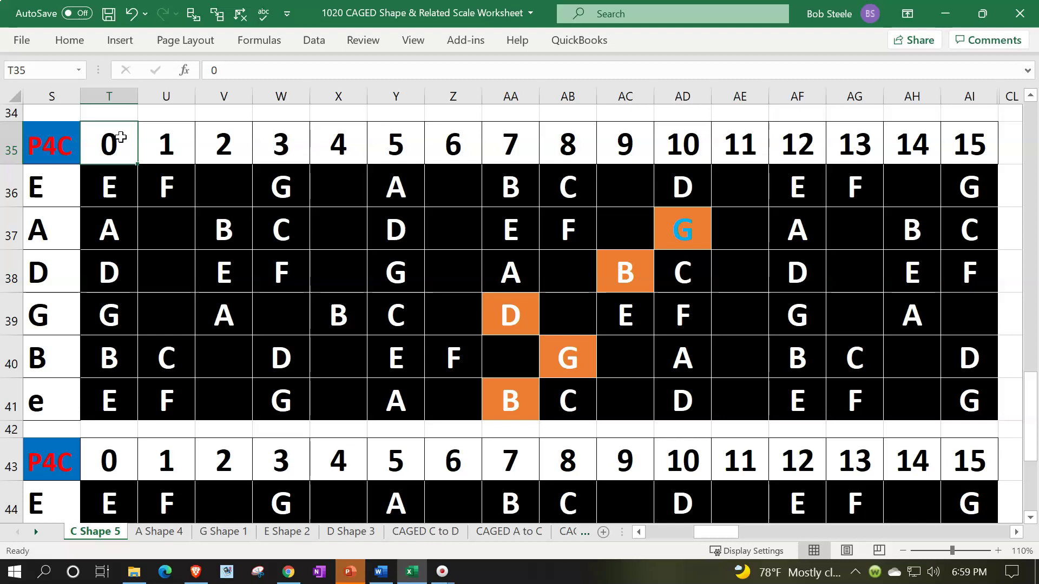
left_click(159, 138)
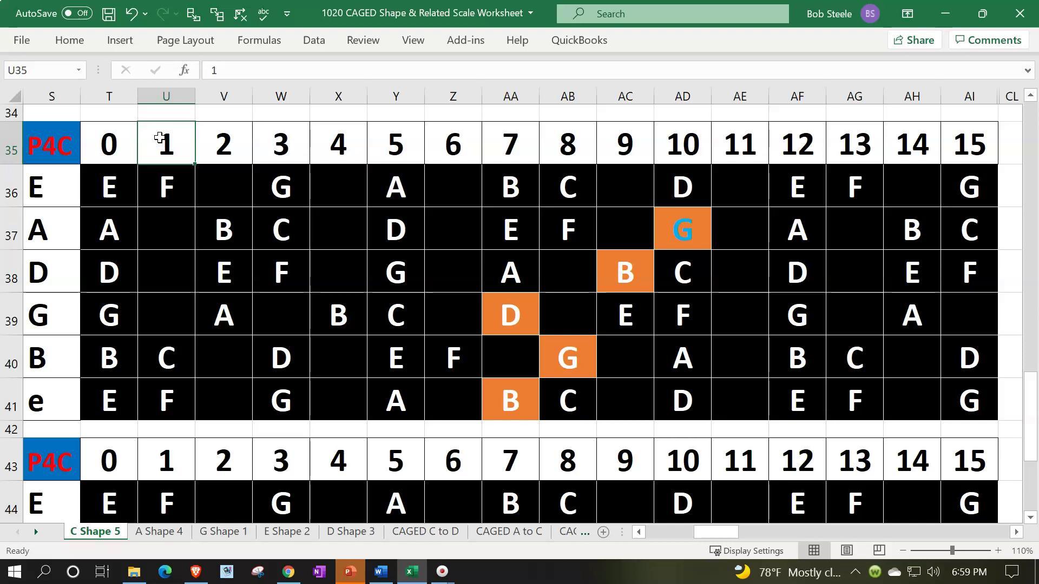
left_click(512, 313)
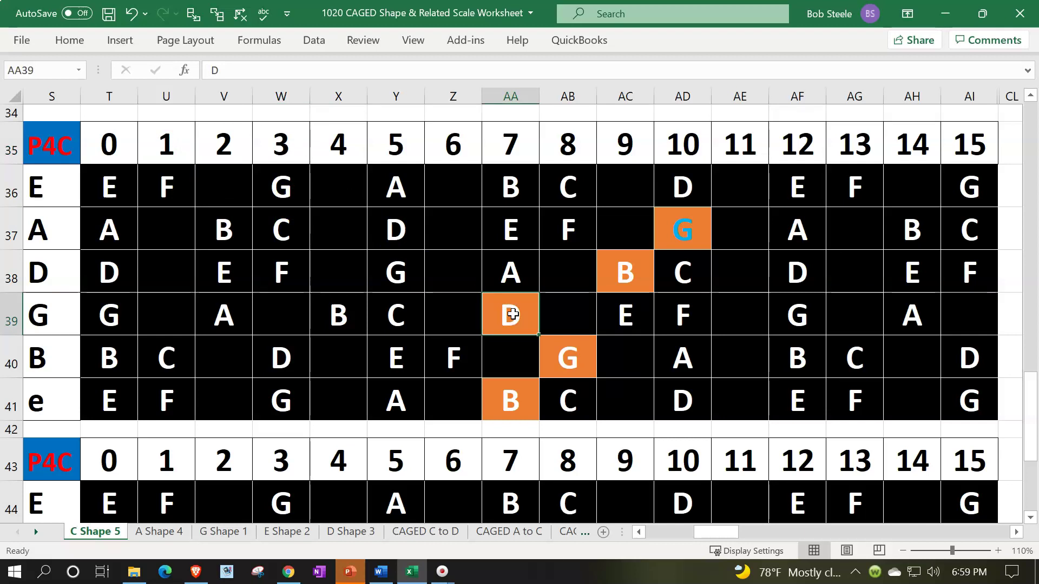
left_click(667, 229)
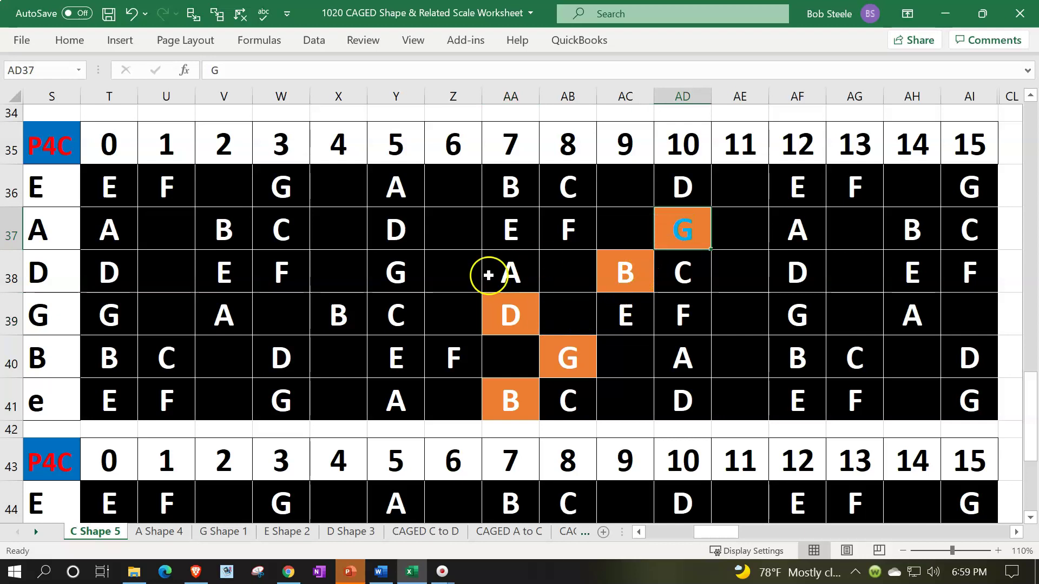
scroll(381, 360, "up", 5)
scroll(380, 360, "up", 6)
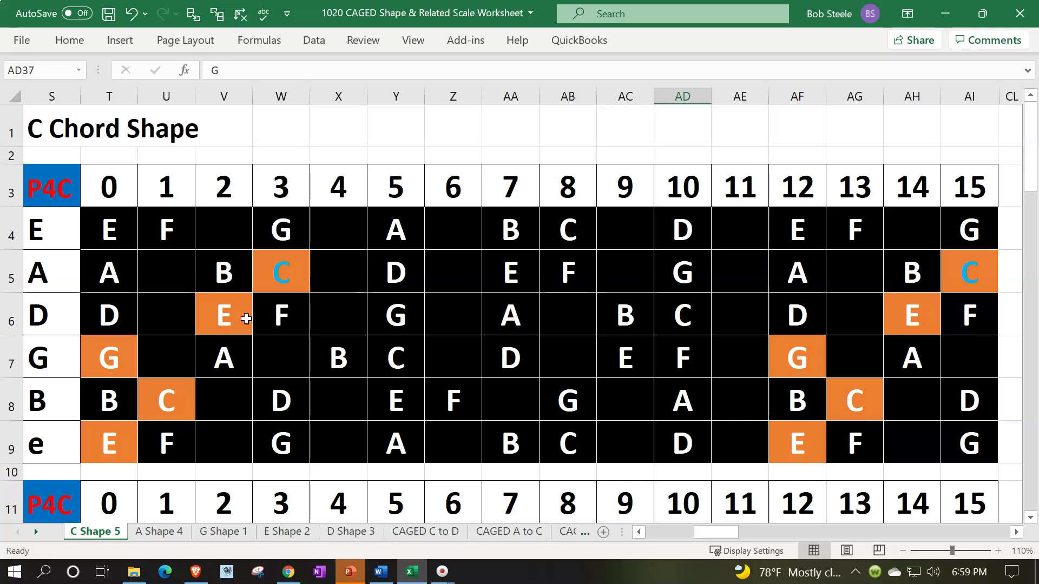
- Trace the A-string notes D (fret 5), F (fret 8) and G (fret 10), and empty frets 4 and 6
left_click(378, 278)
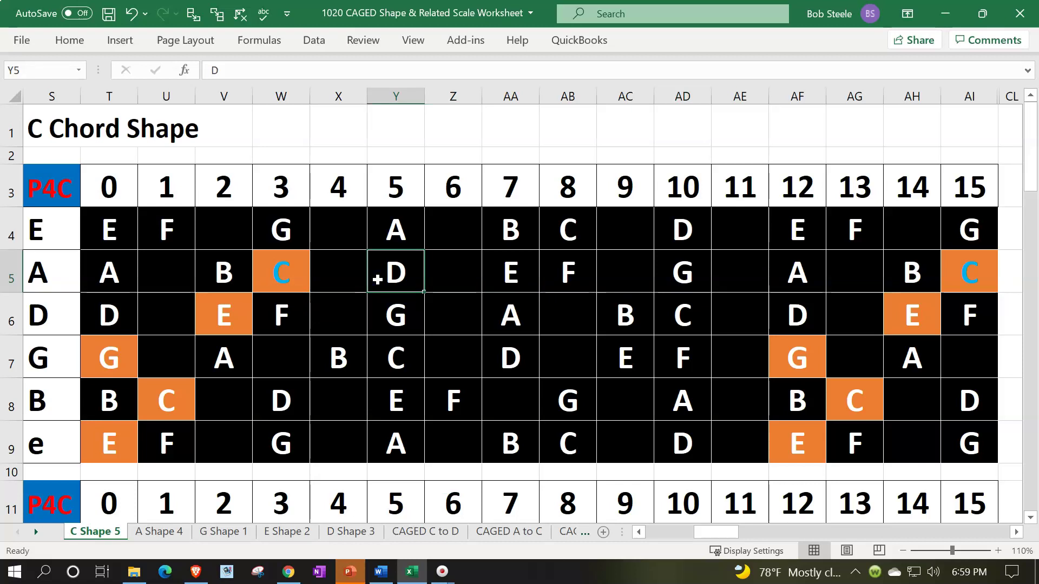
left_click(531, 269)
left_click(564, 268)
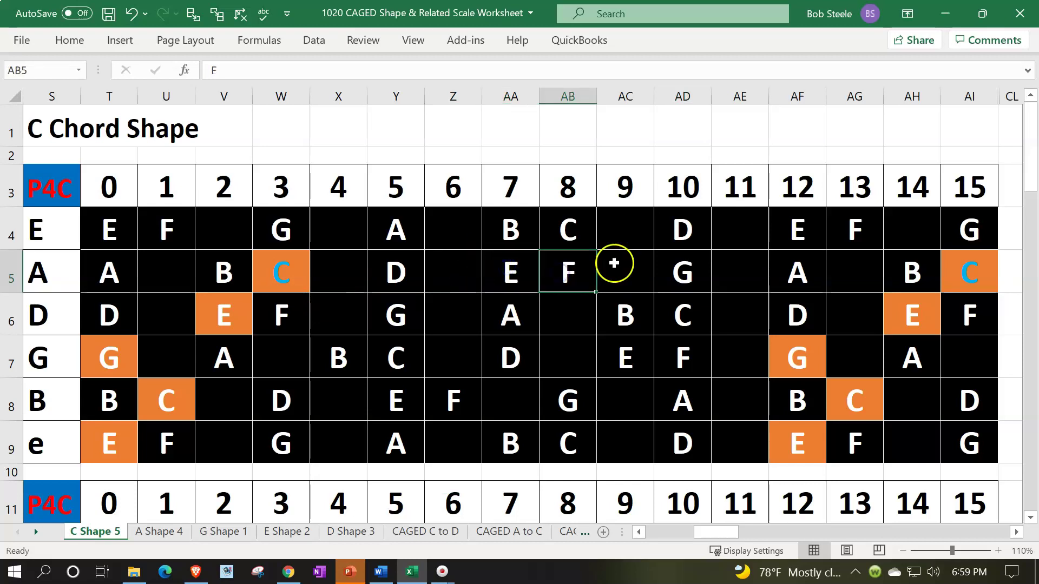
left_click(679, 263)
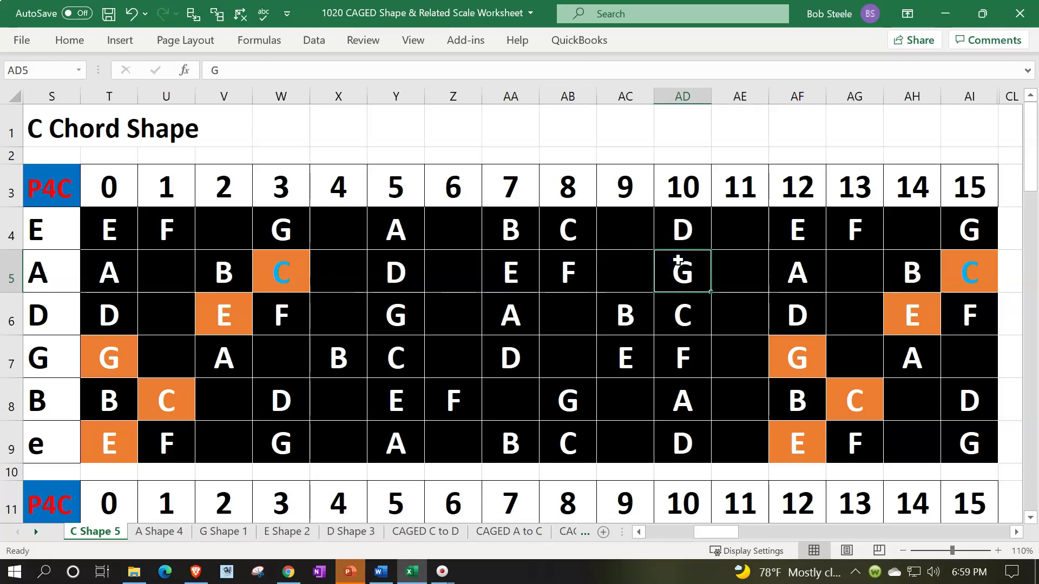
left_click(329, 281)
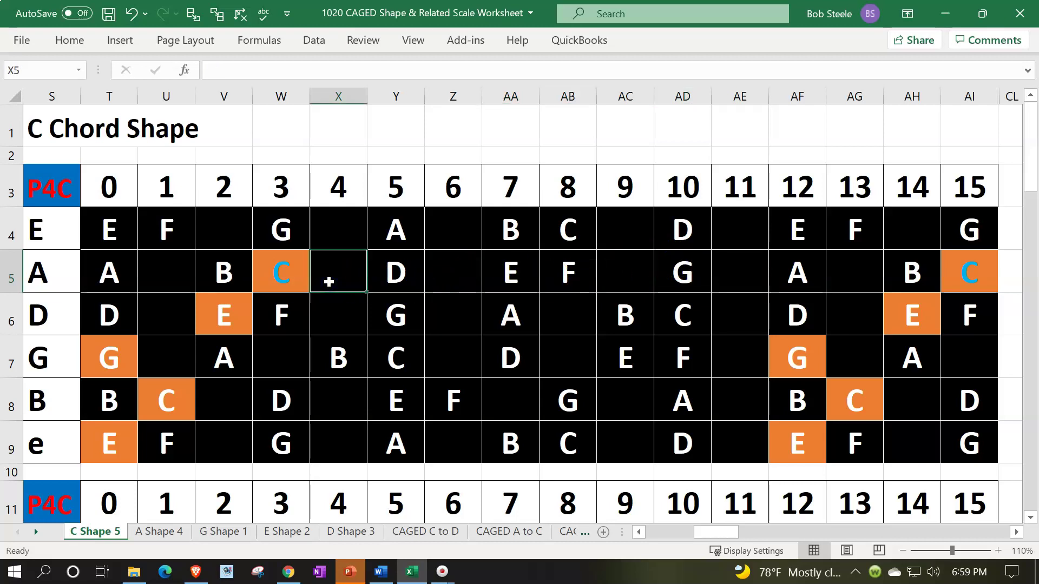
left_click(452, 280)
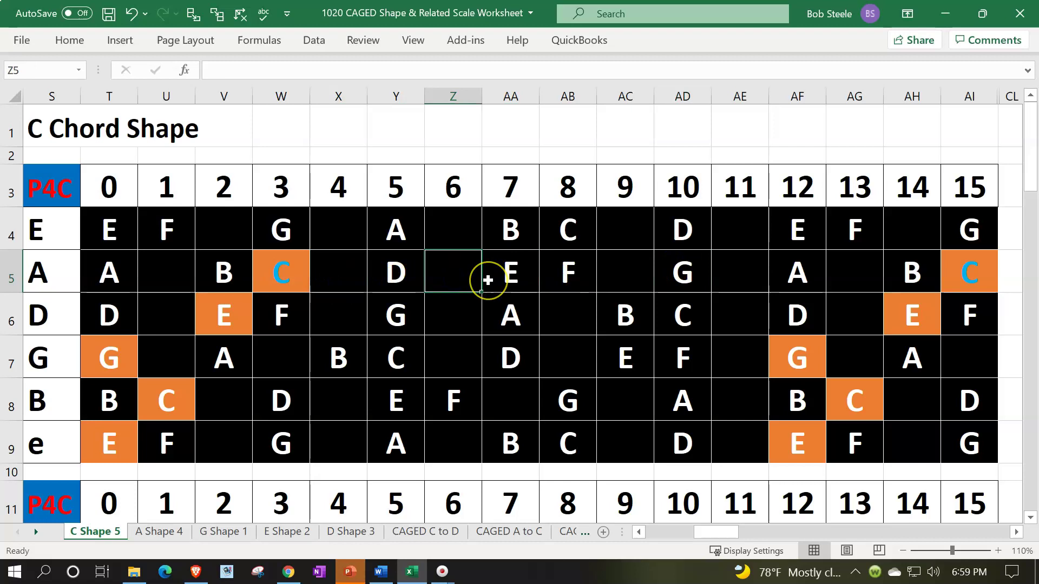
scroll(487, 280, "down", 6)
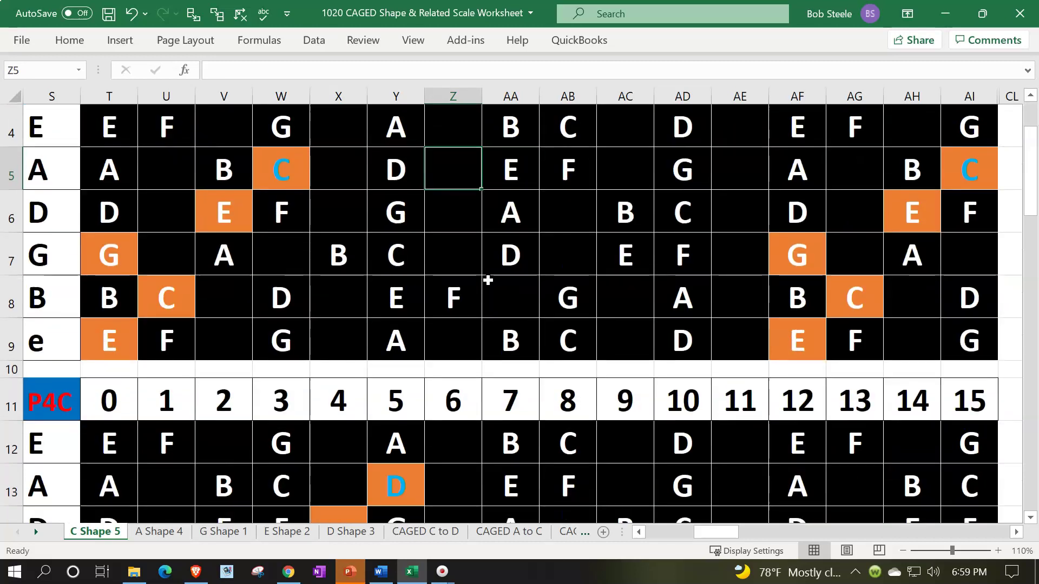
scroll(487, 280, "down", 5)
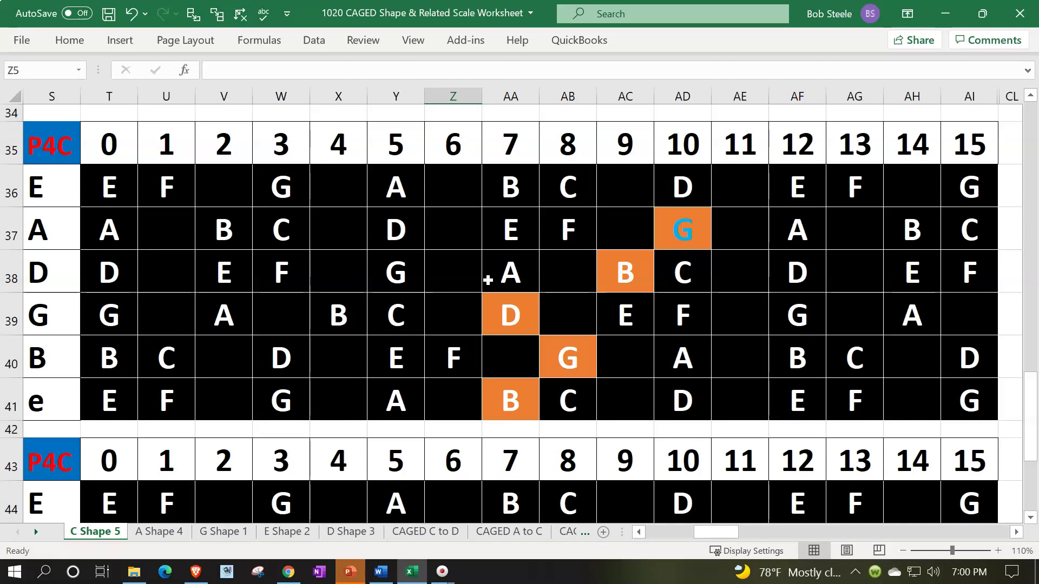
- Select the fret 7 cells from D to B and trace the G-B-D chord shape
left_click(677, 228)
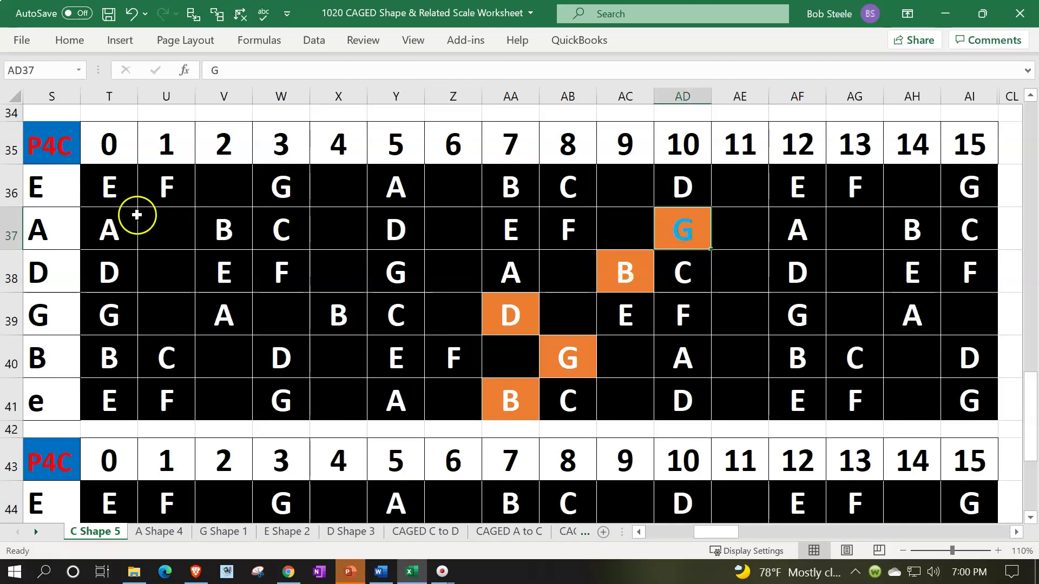
left_click(71, 226)
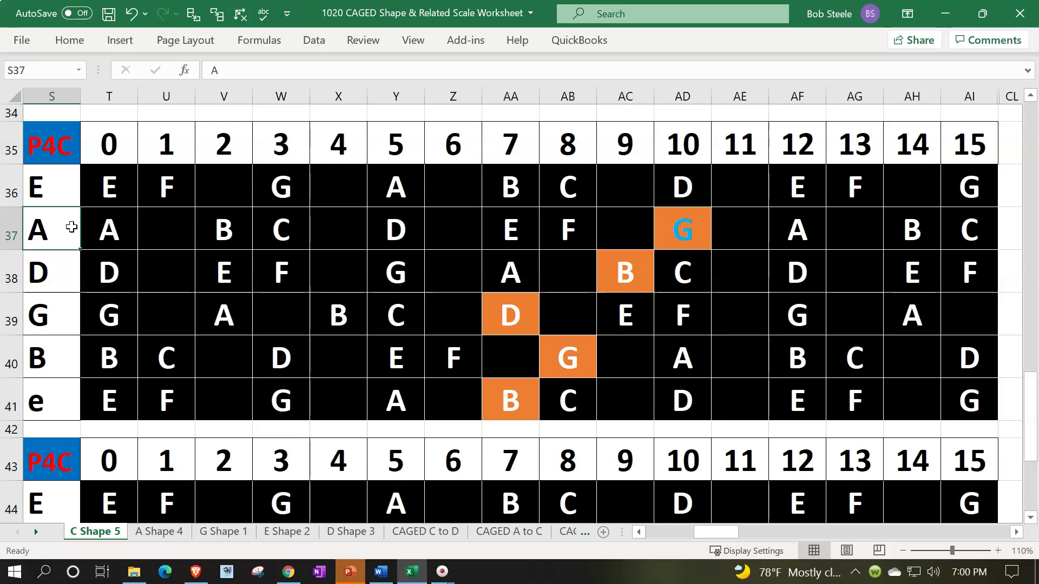
left_click_drag(499, 314, 500, 383)
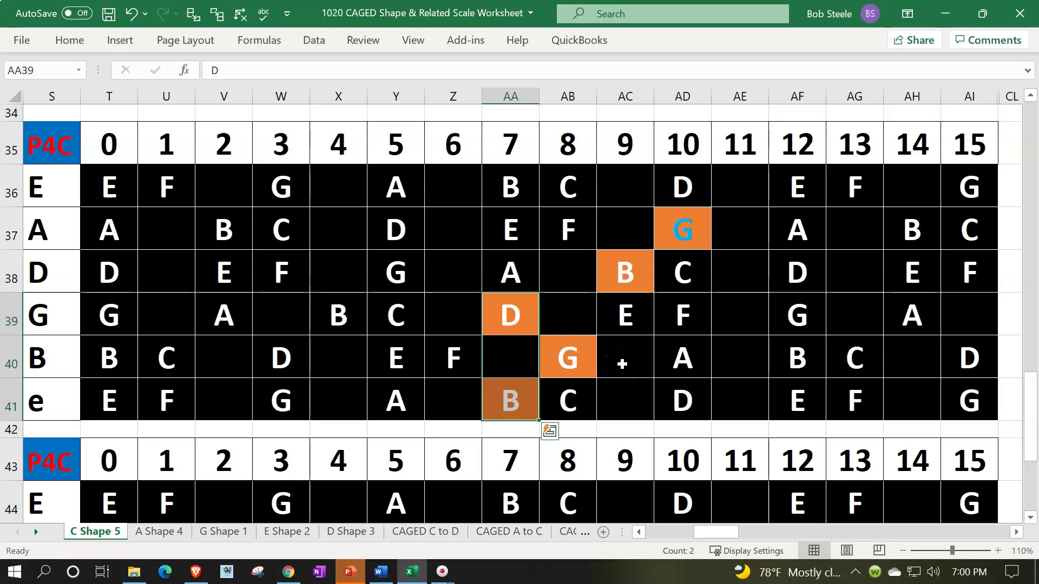
left_click(686, 244)
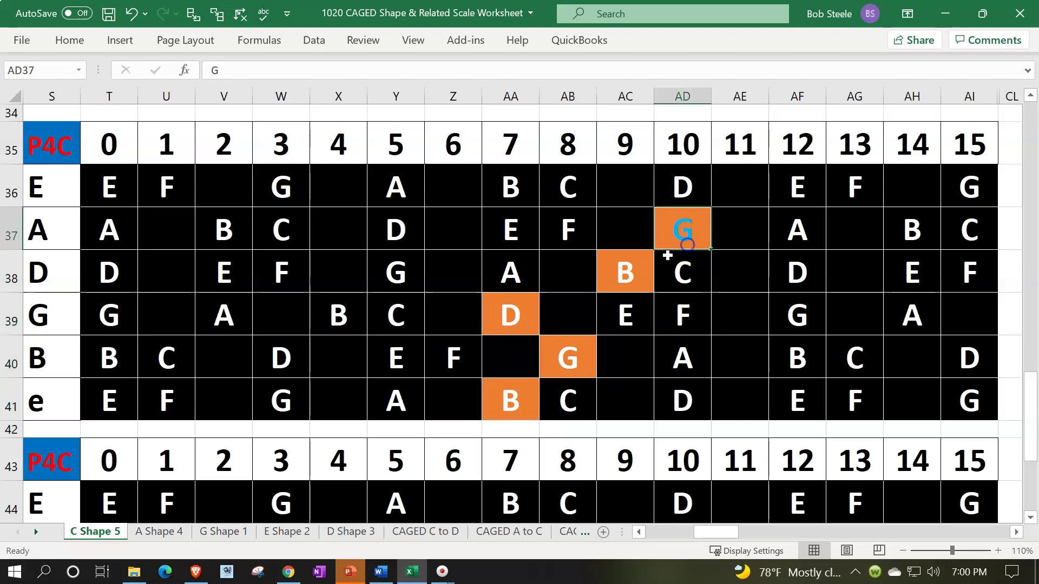
left_click(623, 281)
left_click(531, 310)
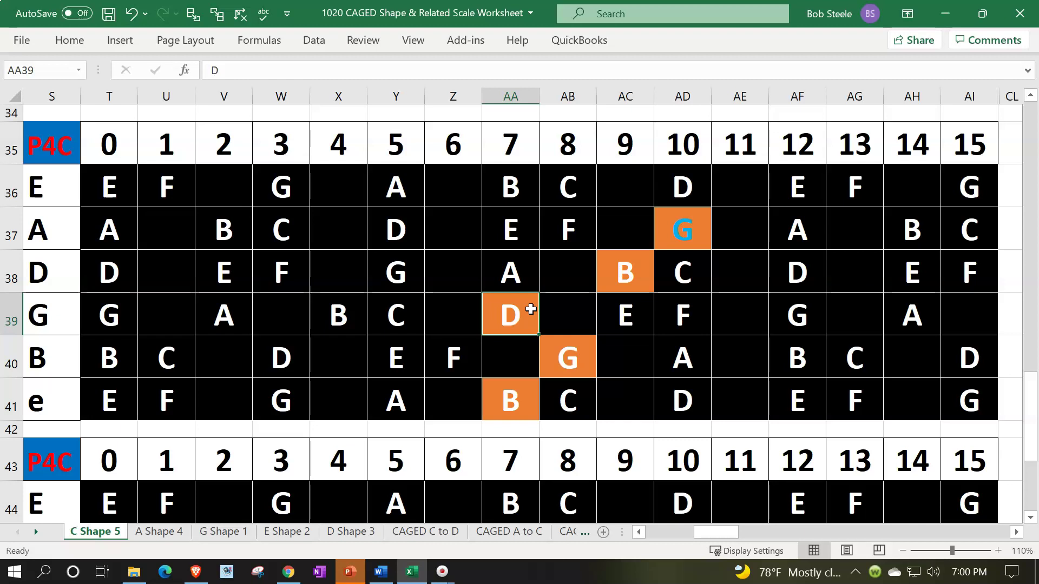
- Point out the G on low E fret 3, the orange G root and the G on the B string
left_click(287, 190)
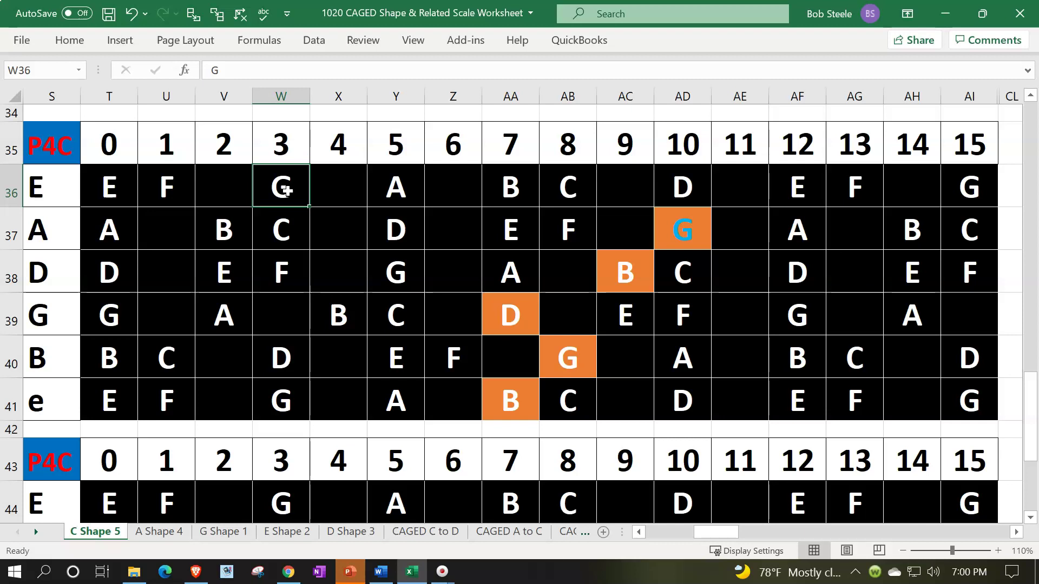
left_click(701, 217)
left_click(573, 351)
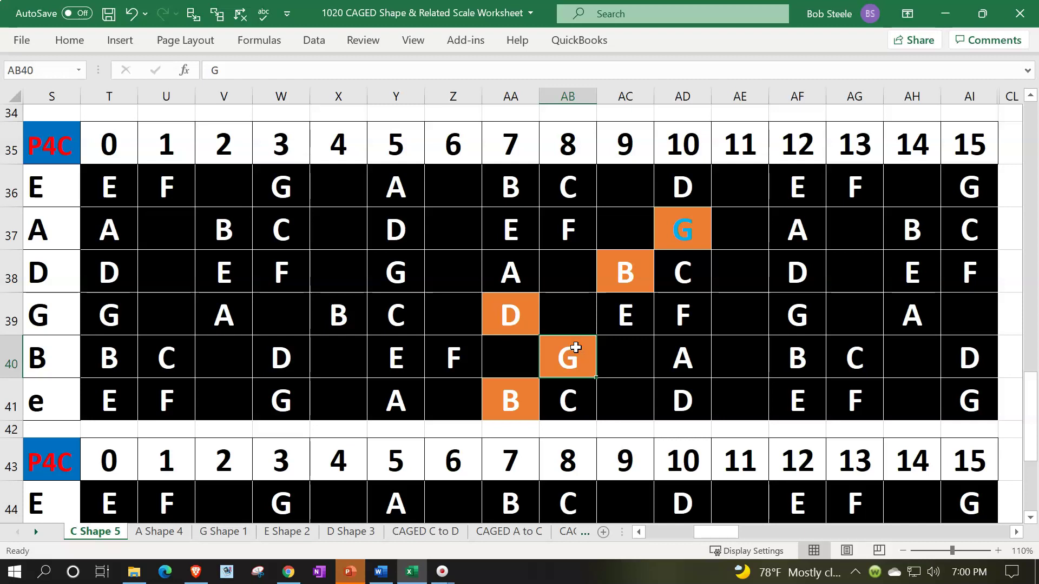
left_click(567, 273)
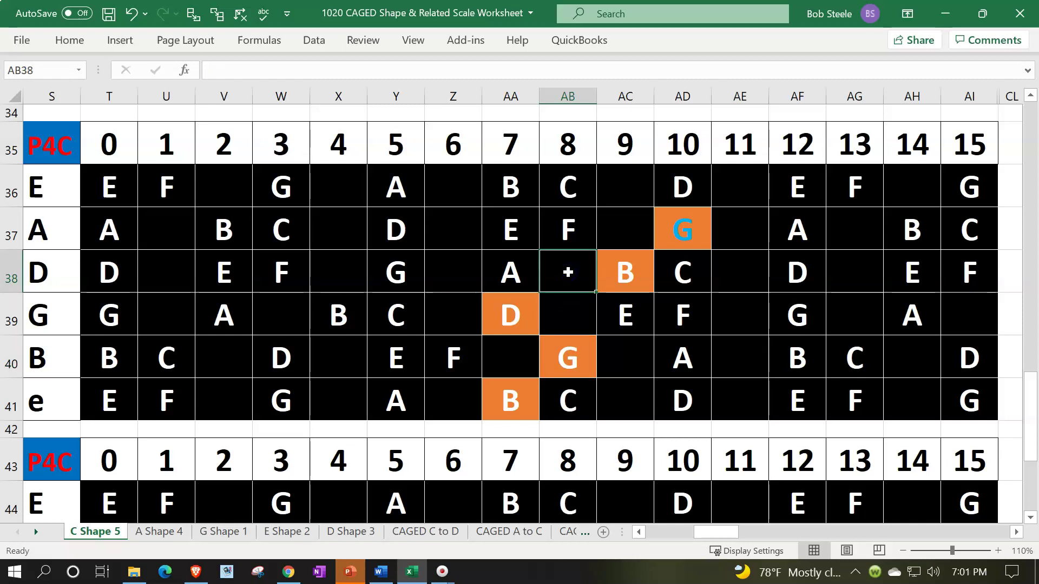
- Select the chromatic note row and step through G, A, B, C, D, E and F#
key("Right")
key("Right")
key("Right")
key("Right")
key("Right")
key("Right")
key("Right")
key("Right")
key("Right")
key("Right")
key("Right")
key("Right")
key("Right")
key("Right")
key("Right")
key("Right")
key("Right")
key("Right")
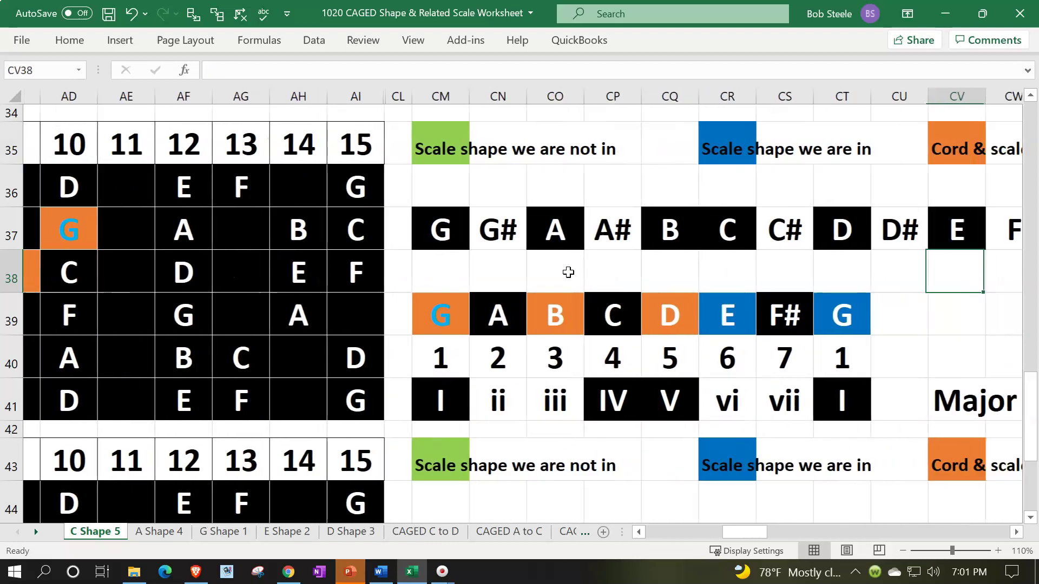
key("Right")
key("Right")
key("Right")
left_click_drag(250, 225, 966, 236)
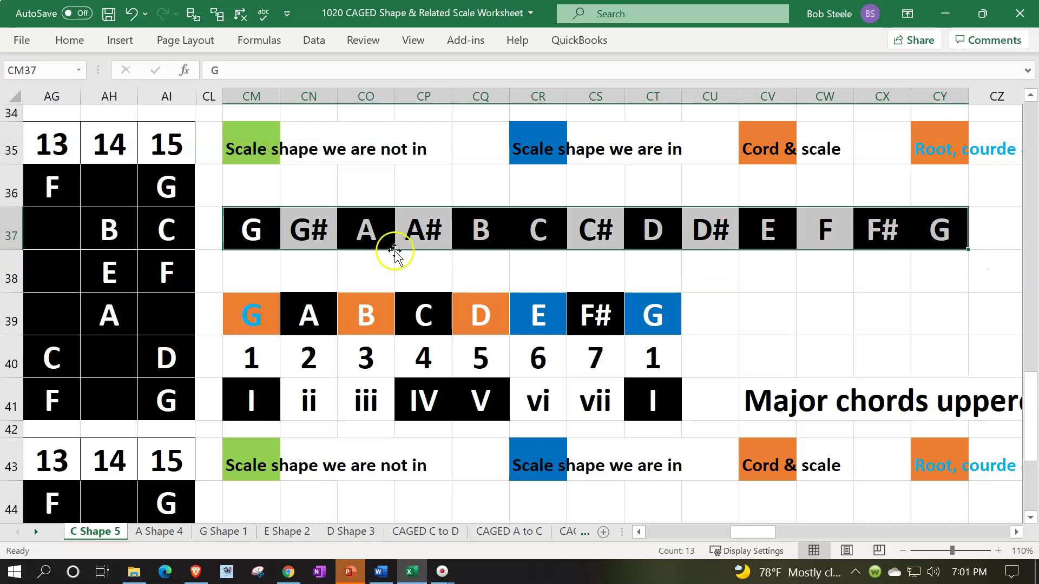
left_click(250, 227)
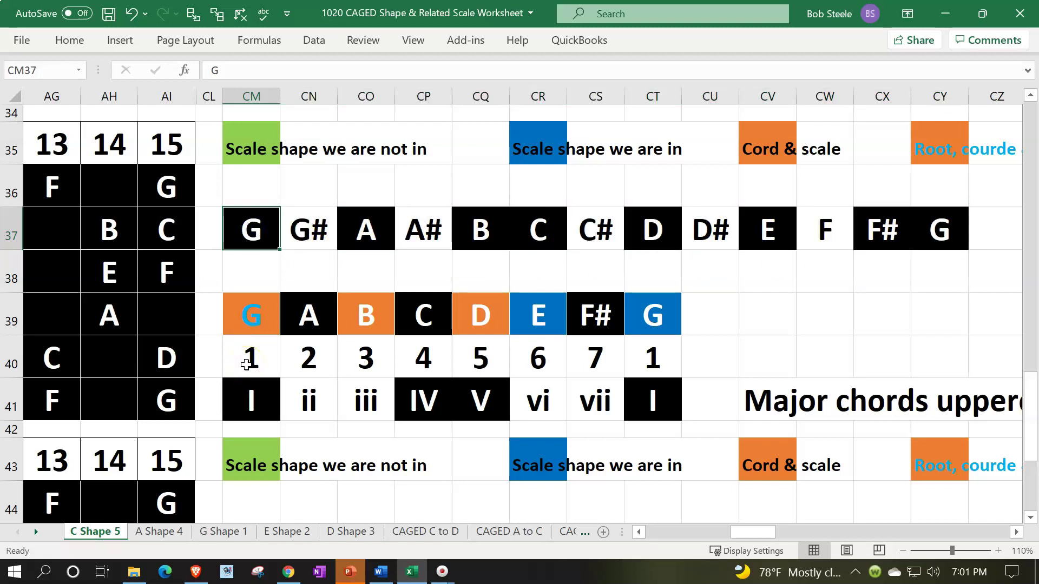
key("Right")
key("Right")
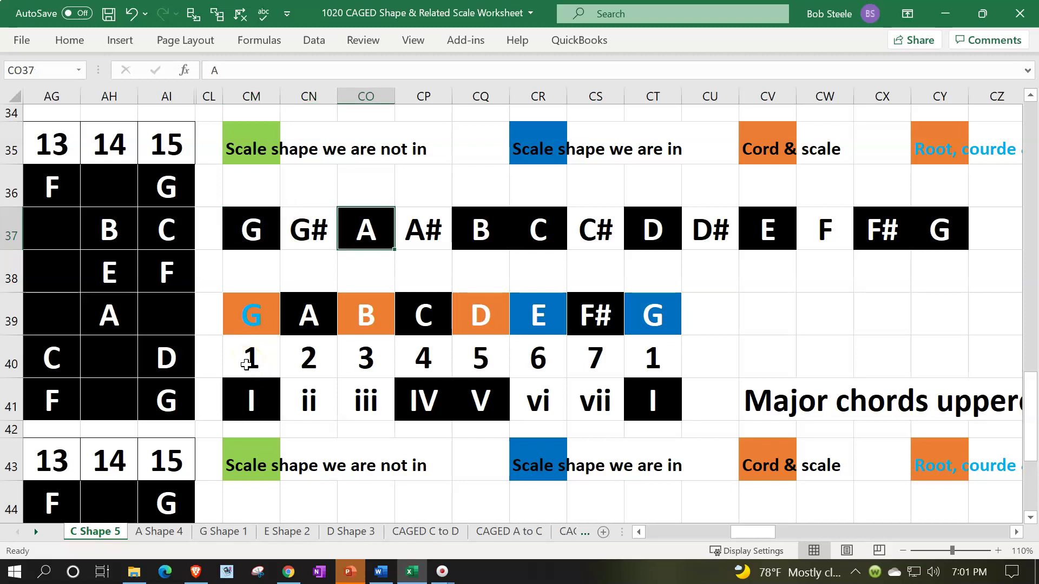
key("Right")
key("Right")
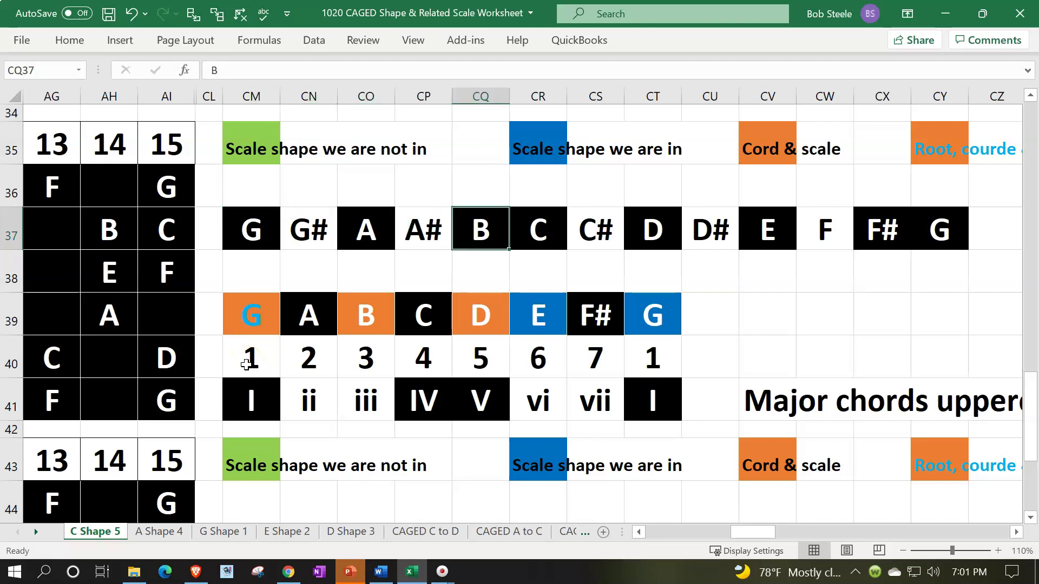
key("Right")
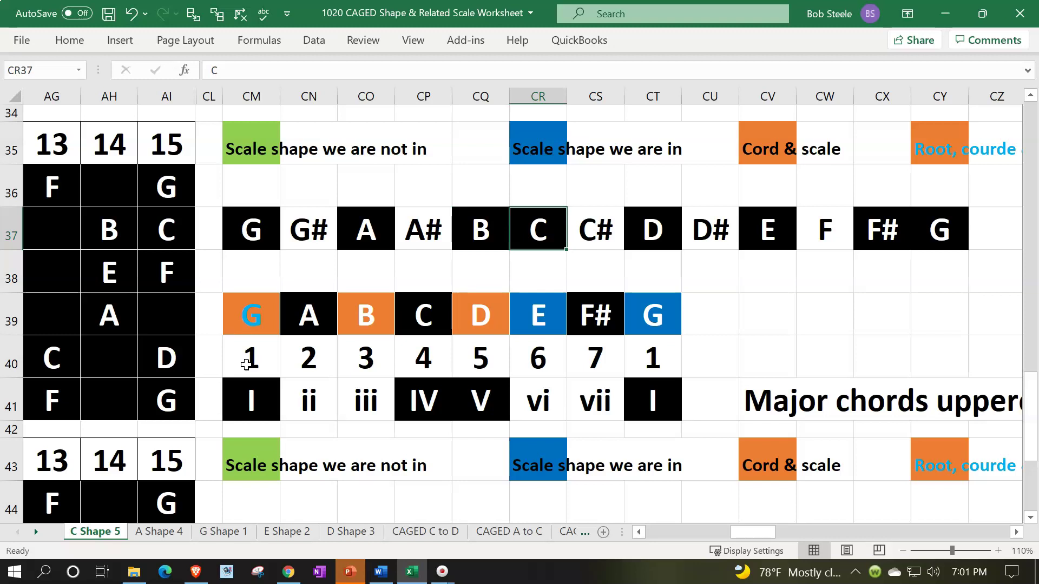
key("Right")
key("Right")
key("Right")
key("Right")
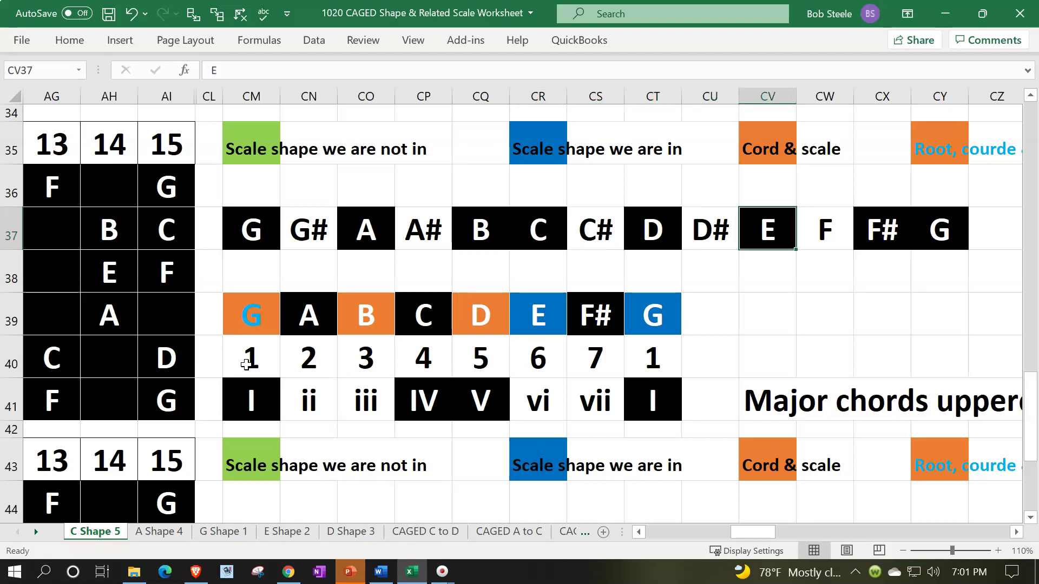
key("Right")
key("Right")
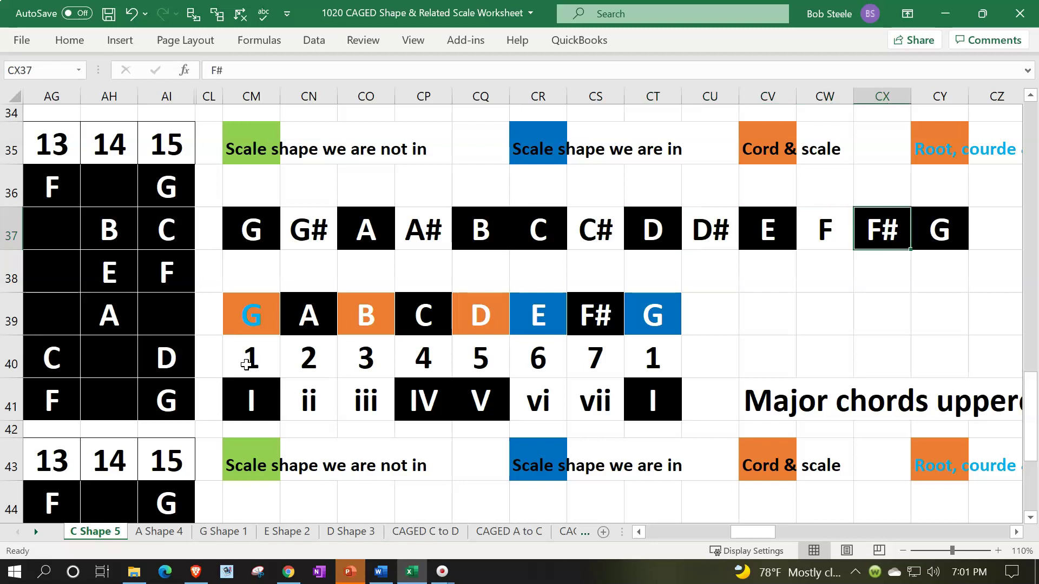
key("Right")
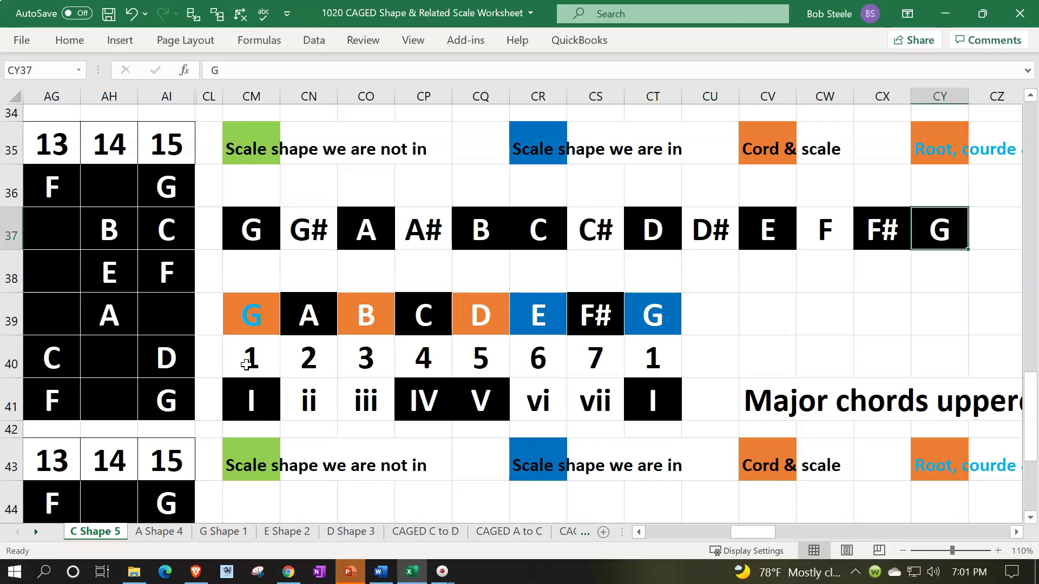
- Inspect the scale row's linking formulas, with the root G referencing cell CM37 and fifth D
key("Down")
key("Down")
key("Left")
key("Left")
key("Left")
key("Left")
key("Left")
key("Left")
key("Left")
key("Left")
key("Left")
key("Left")
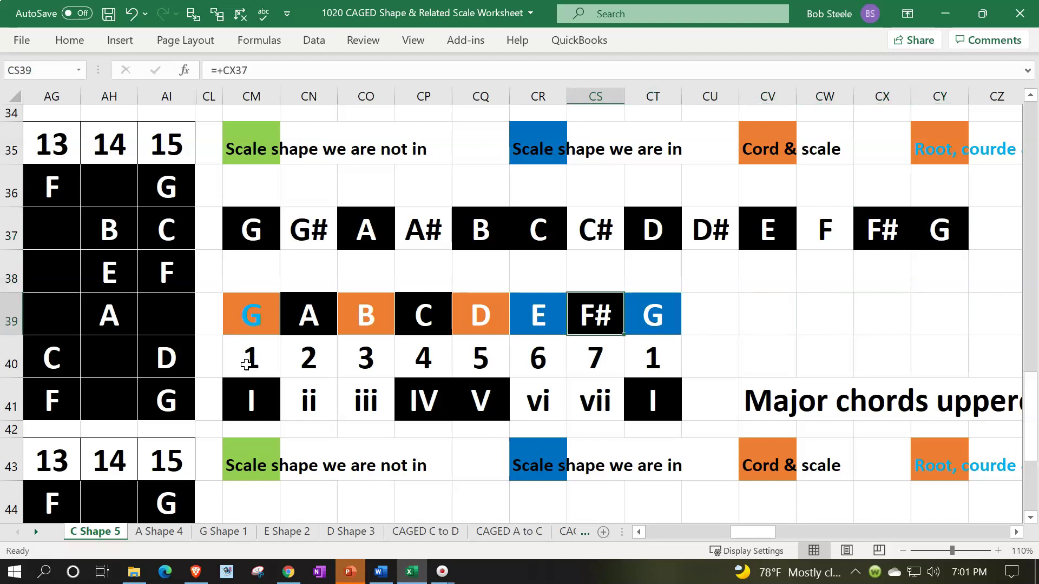
key("Left")
key("Left")
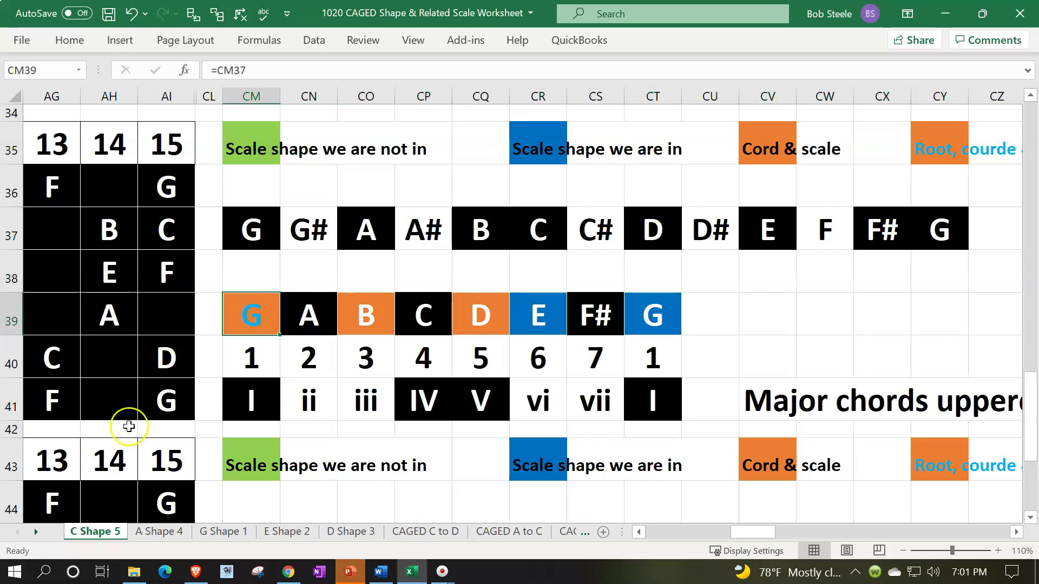
key("Right")
key("Right")
key("Right")
key("Right")
key("Right")
key("Right")
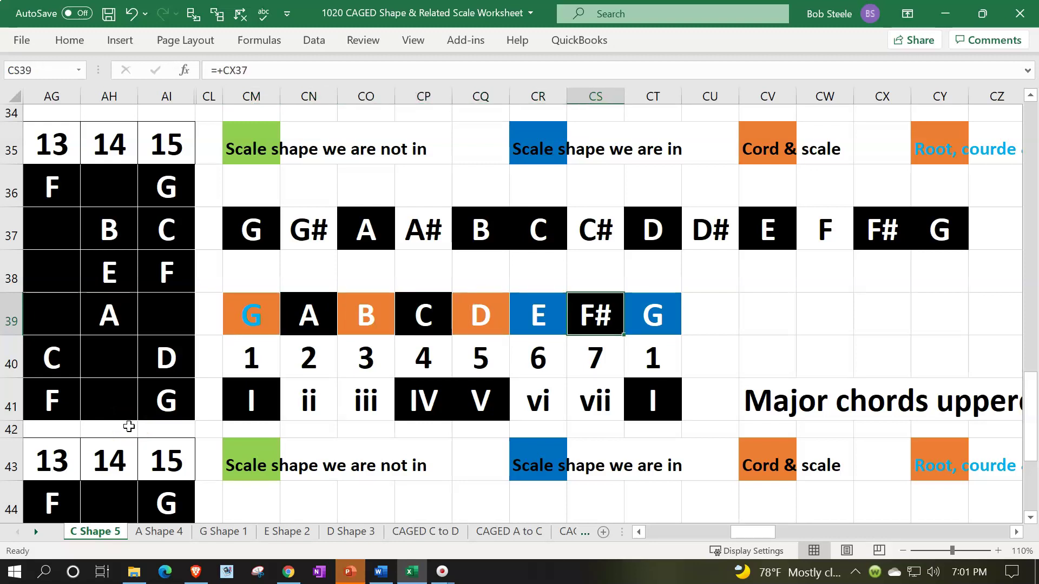
key("Left")
key("Left")
key("Left")
key("Left")
key("Left")
key("Left")
key("Left")
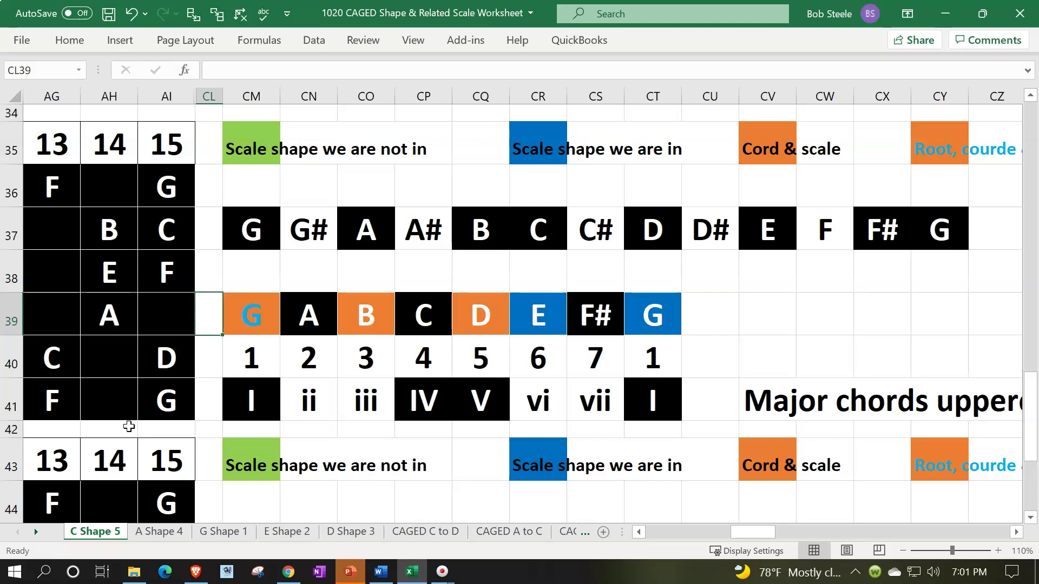
key("Left")
key("Left")
key("Left")
key("Left")
key("Left")
key("Left")
key("Left")
key("Left")
key("Left")
key("Left")
key("Left")
key("Left")
key("Left")
key("Left")
key("Left")
key("Left")
key("Left")
key("Right")
key("Right")
key("Right")
key("Right")
key("Right")
key("Right")
key("Right")
key("Right")
key("Right")
key("Right")
key("Right")
key("Right")
key("Right")
key("Right")
key("Right")
key("Right")
key("Right")
key("Right")
key("Right")
key("Right")
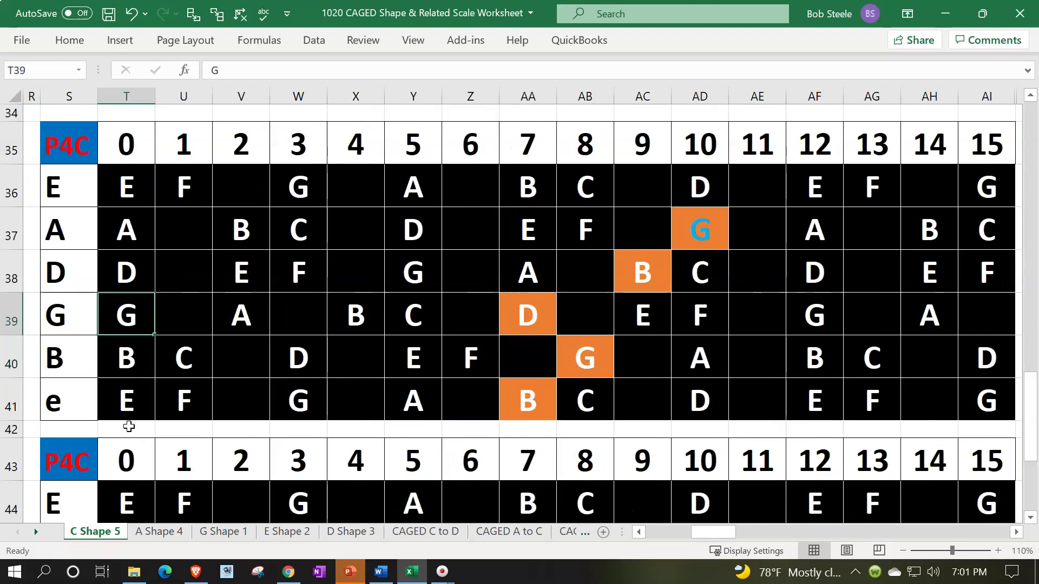
key("Right")
key("Right")
key("Right")
key("Right")
key("Right")
key("Right")
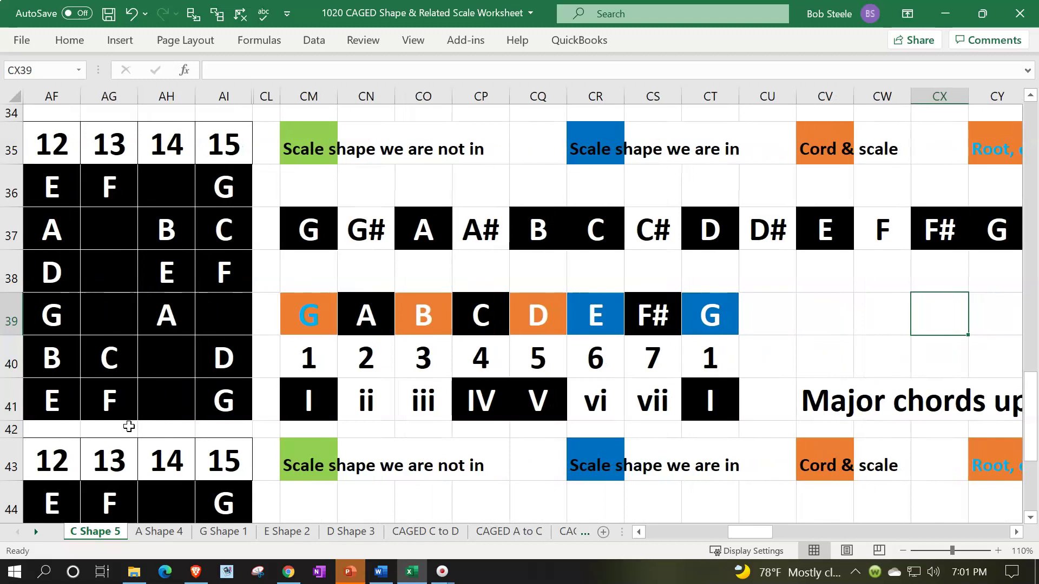
key("Left")
key("Left")
key("Left")
key("Left")
key("Left")
key("Left")
key("Left")
key("Left")
key("Left")
key("Left")
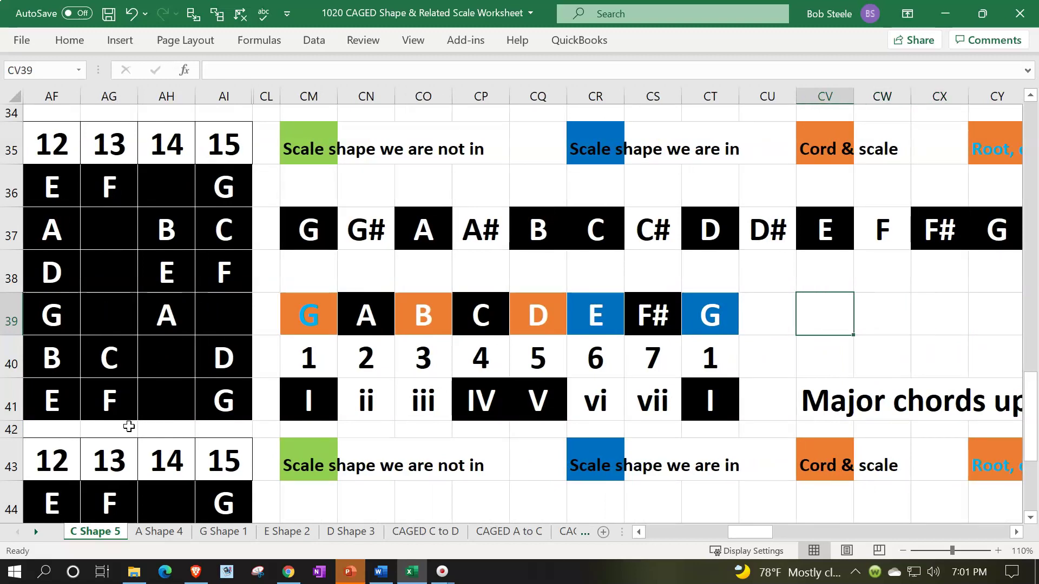
key("Left")
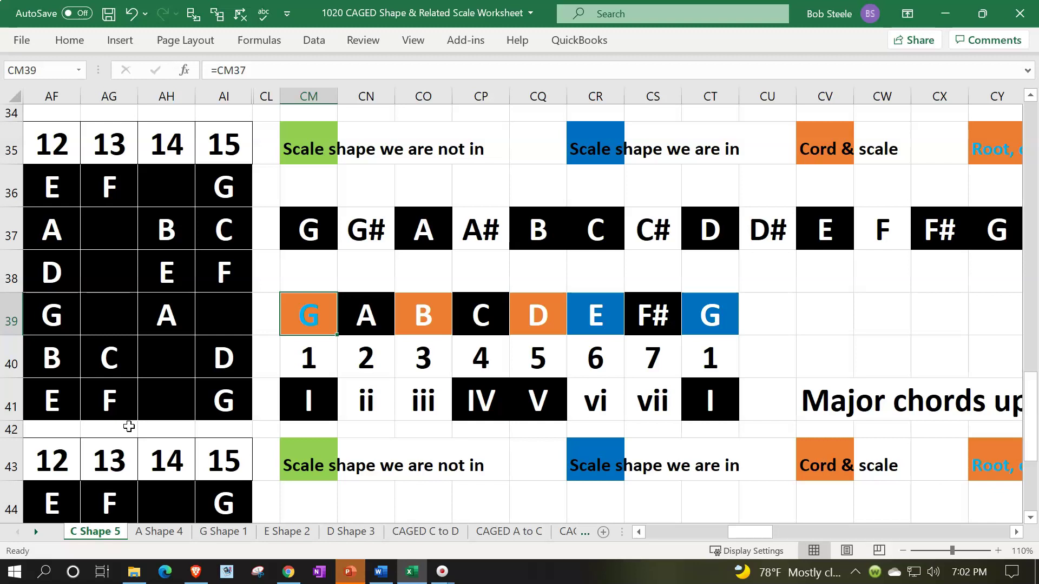
key("Right")
key("Right")
key("Right")
key("Right")
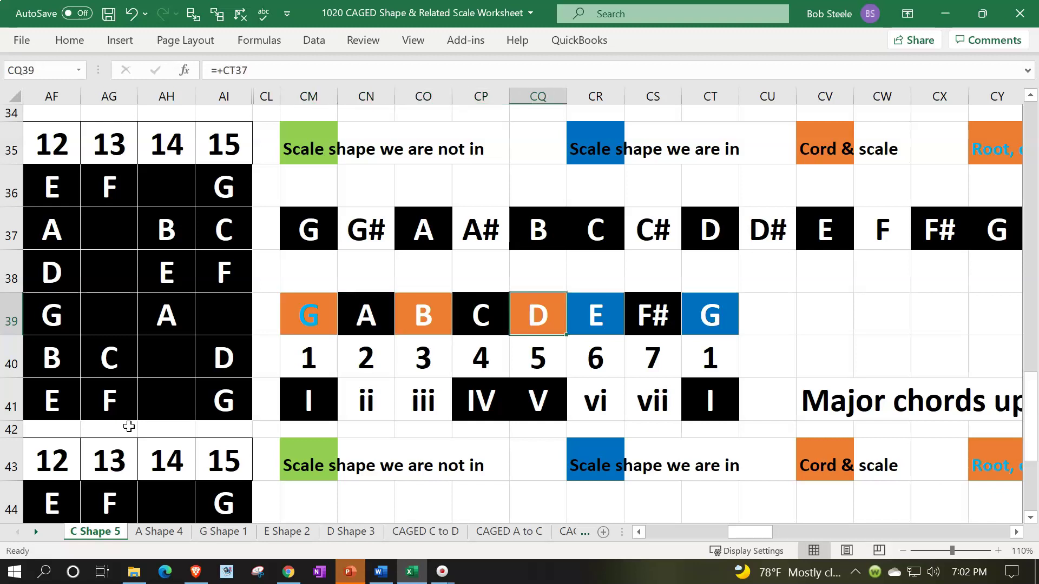
- Step across the fretboard's G string row to the blue root G and the orange B, D and G tones
key("Left")
key("Left")
key("Left")
key("Left")
key("Left")
key("Left")
key("Left")
key("Left")
key("Left")
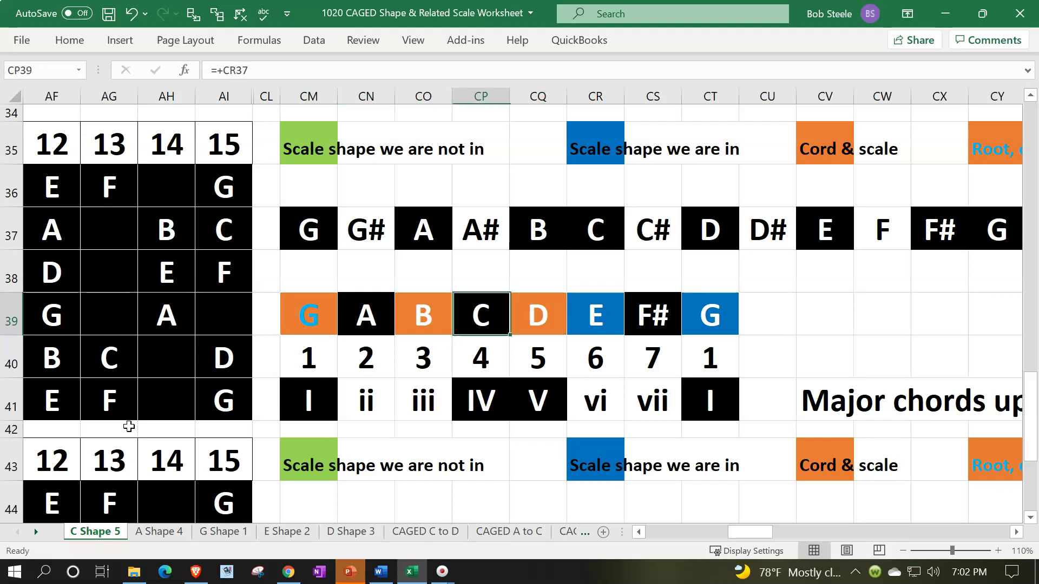
key("Left")
key("Left")
key("Left")
key("Left")
key("Left")
key("Left")
key("Left")
key("Right")
key("Right")
key("Right")
key("Right")
key("Right")
key("Up")
key("Up")
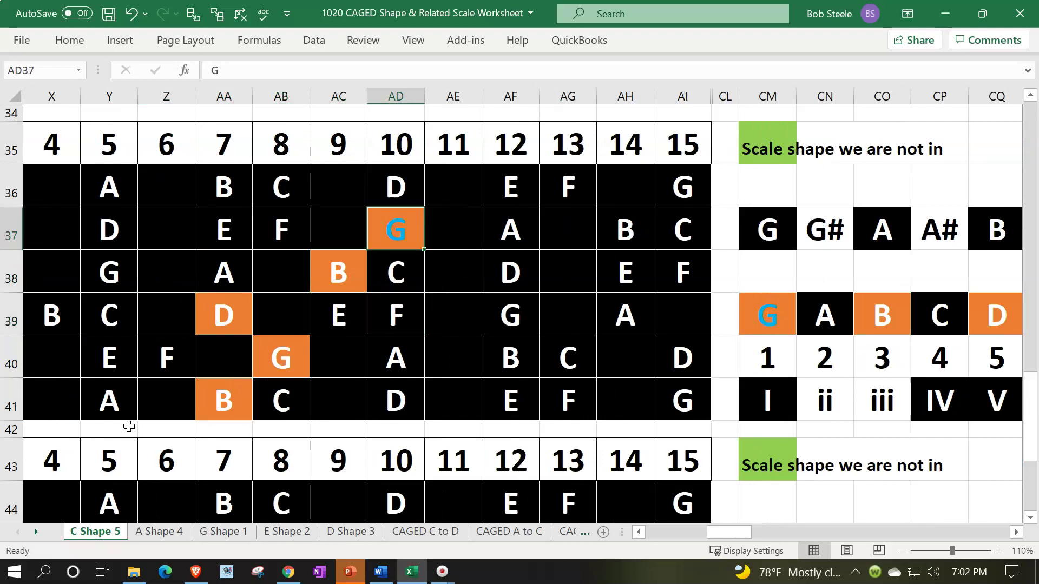
key("Down")
key("Left")
key("Down")
key("Left")
key("Left")
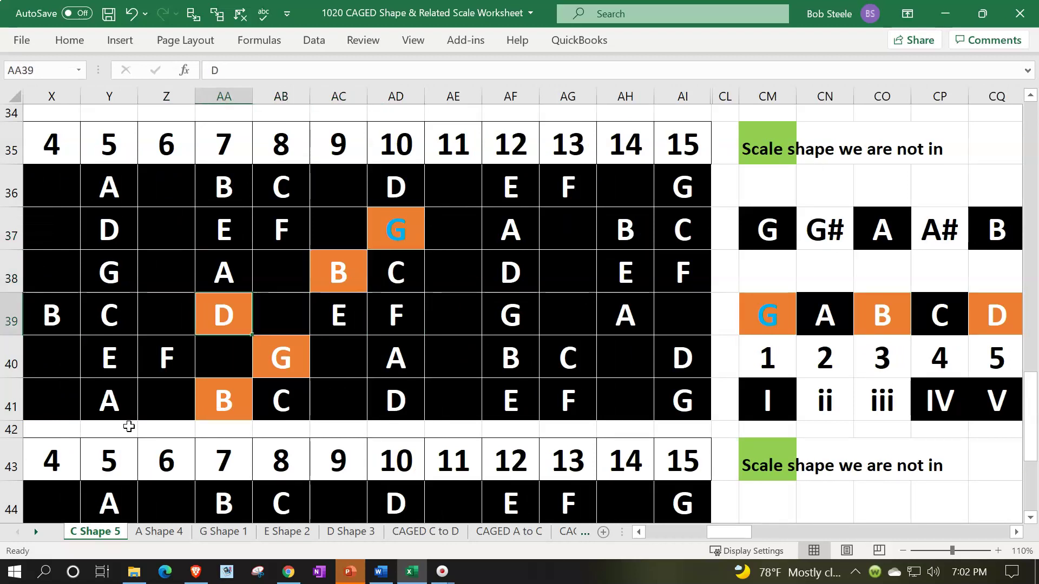
key("Down")
key("Right")
key("Down")
key("Left")
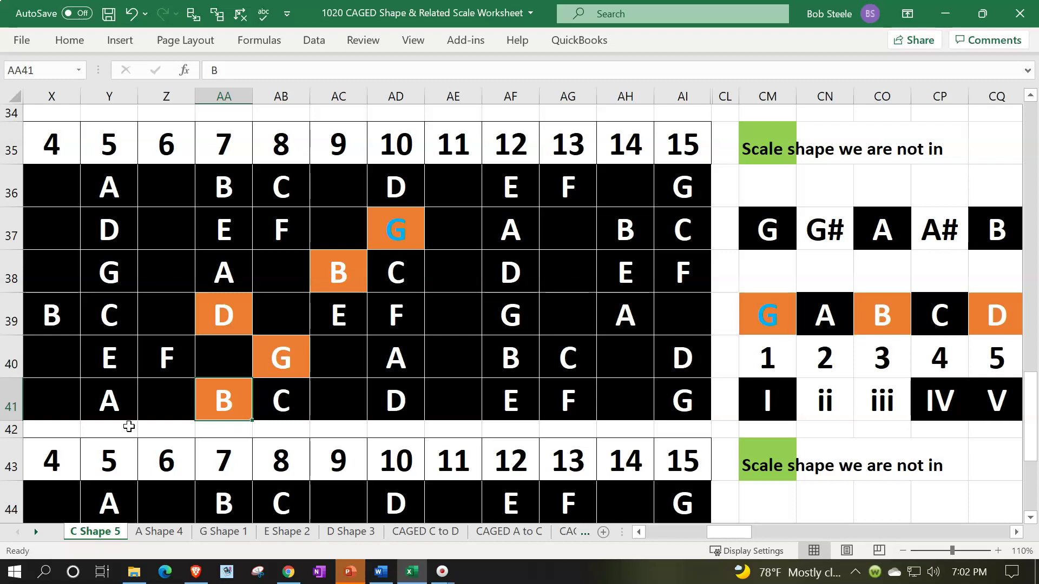
- Mark the chord-tone blocks at frets 7–8 and 8–10, pointing out the orange G, B and D notes
left_click_drag(225, 309, 263, 382)
left_click(272, 360)
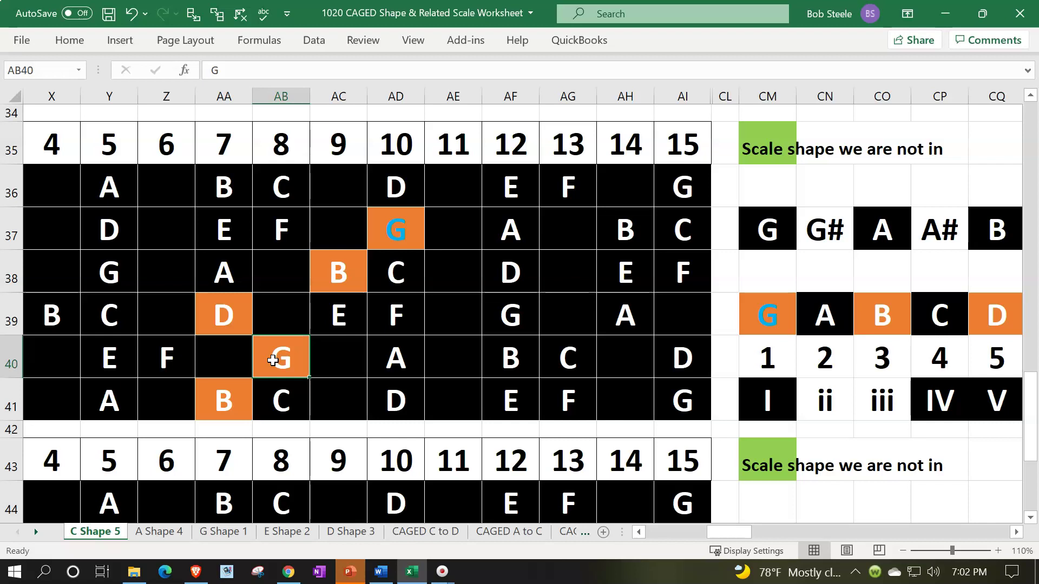
left_click_drag(293, 227, 377, 357)
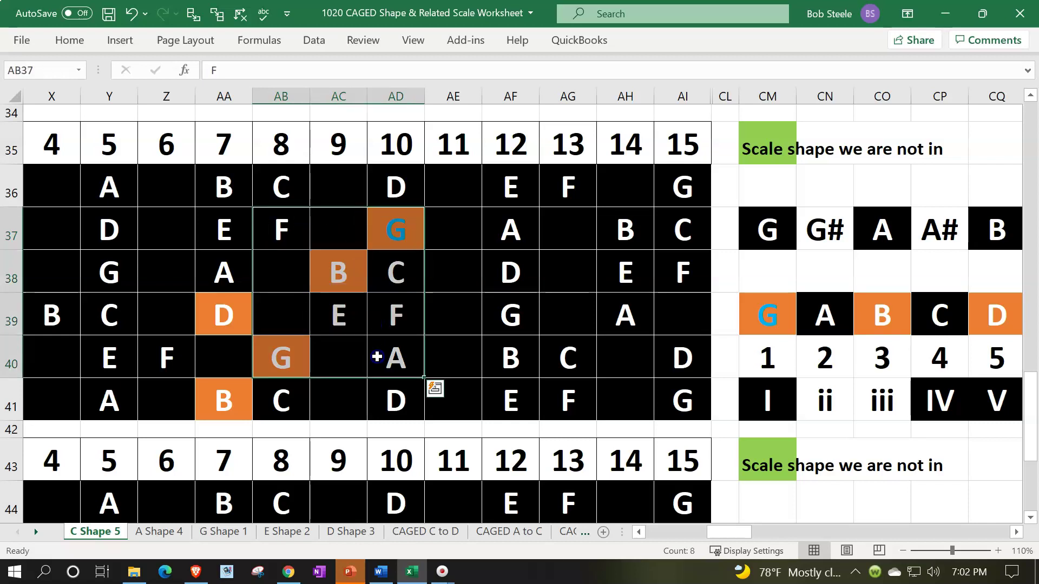
left_click(229, 306)
left_click(225, 394)
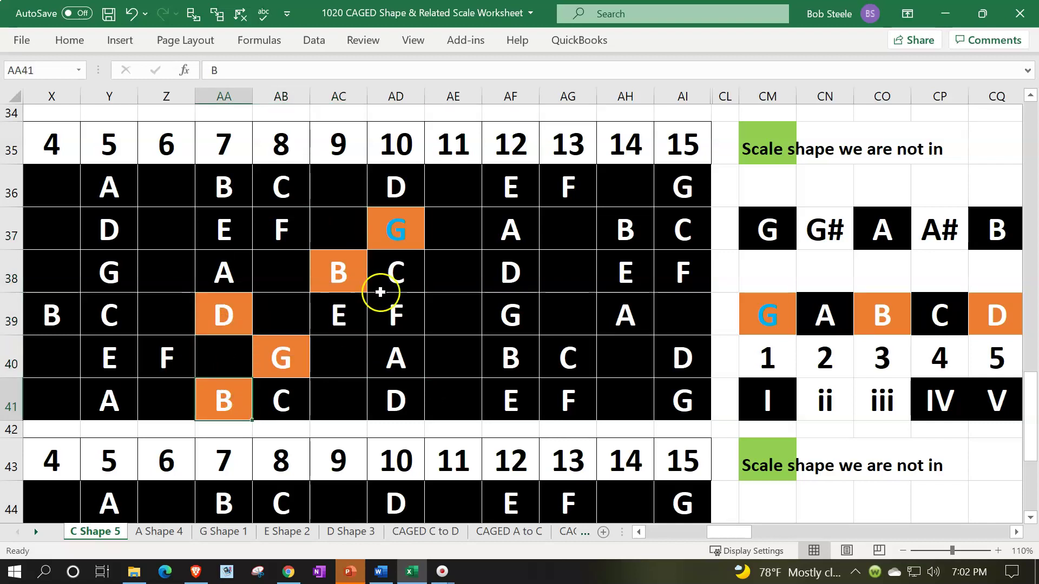
left_click(388, 232)
left_click(346, 271)
left_click(302, 345)
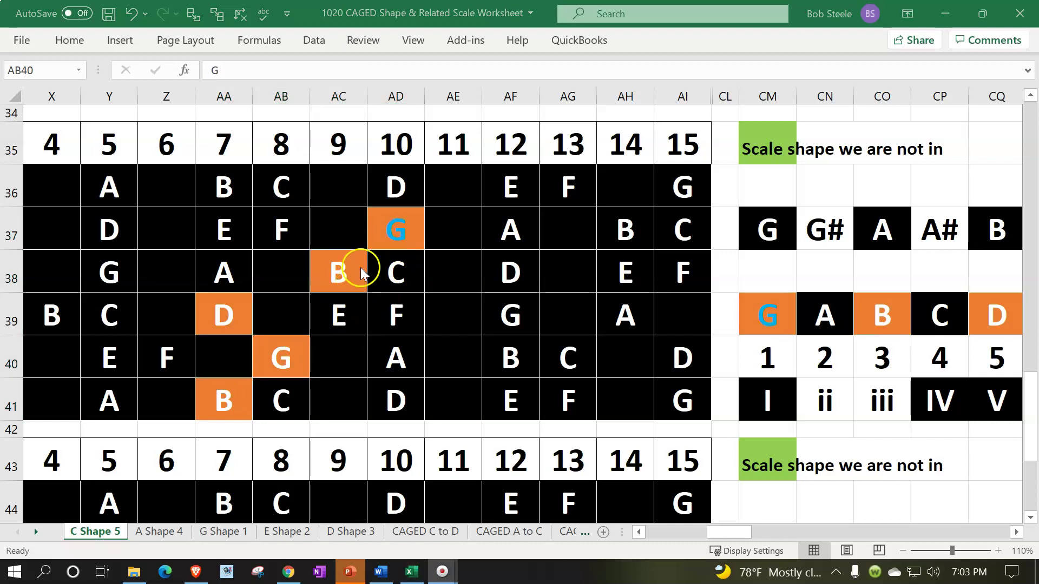
left_click(403, 226)
left_click(287, 349)
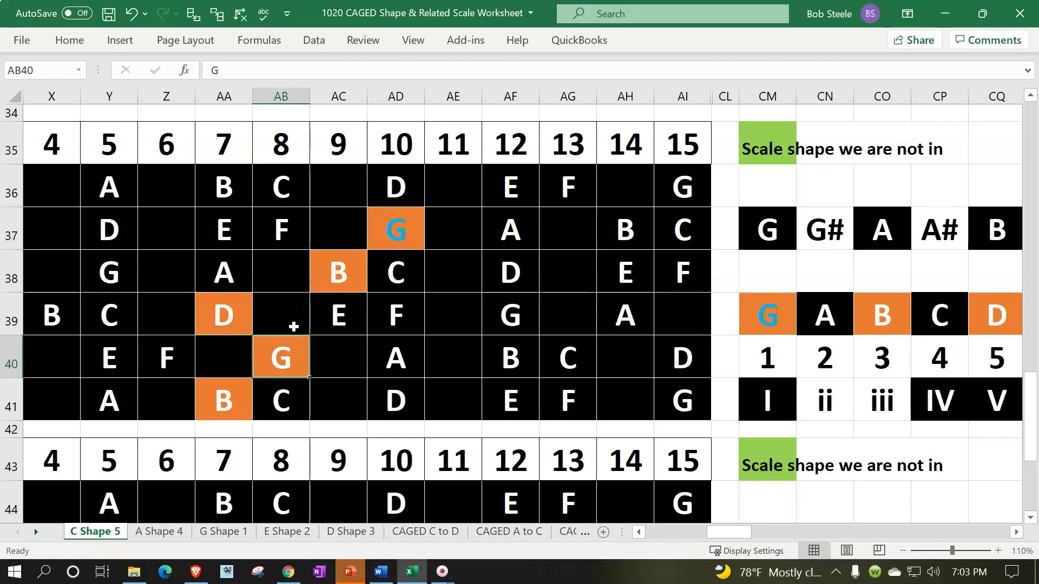
left_click(314, 311)
- Move from the D at fret 12 into the scale table and check degree numbers 1 to 7
key("Up")
key("Up")
key("Right")
key("Right")
key("Right")
key("Right")
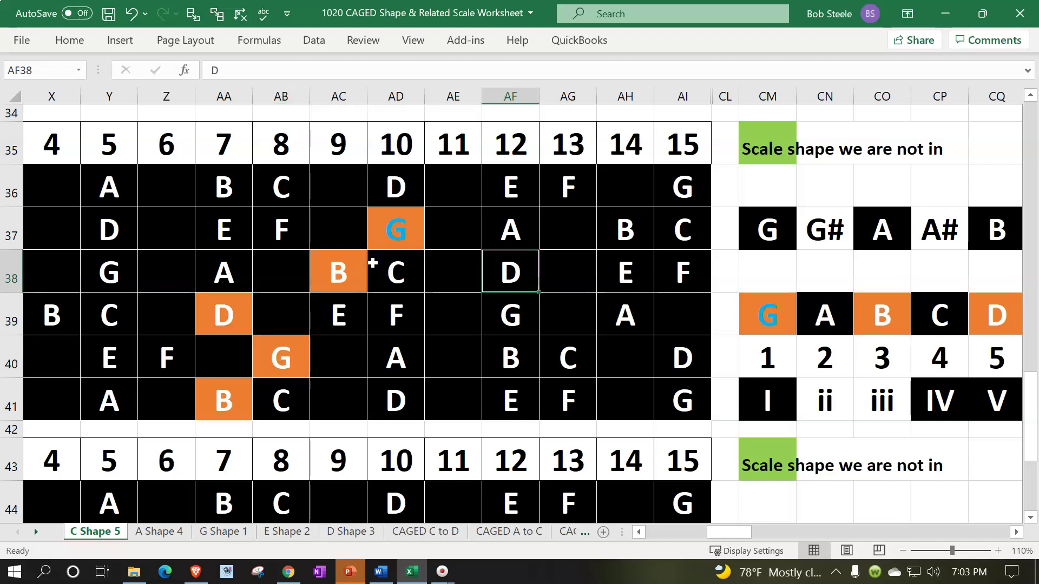
key("Right")
key("Right")
key("Right")
key("Right")
key("Right")
key("Right")
key("Right")
key("Right")
key("Right")
key("Right")
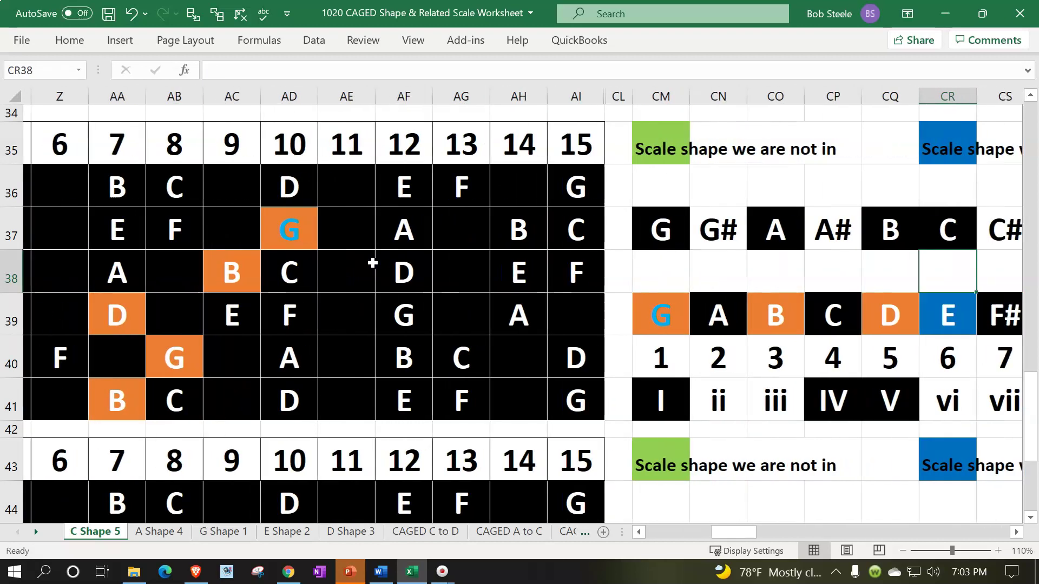
key("Down")
key("Right")
key("Right")
key("Right")
key("Right")
key("Left")
key("Left")
key("Left")
key("Left")
key("Left")
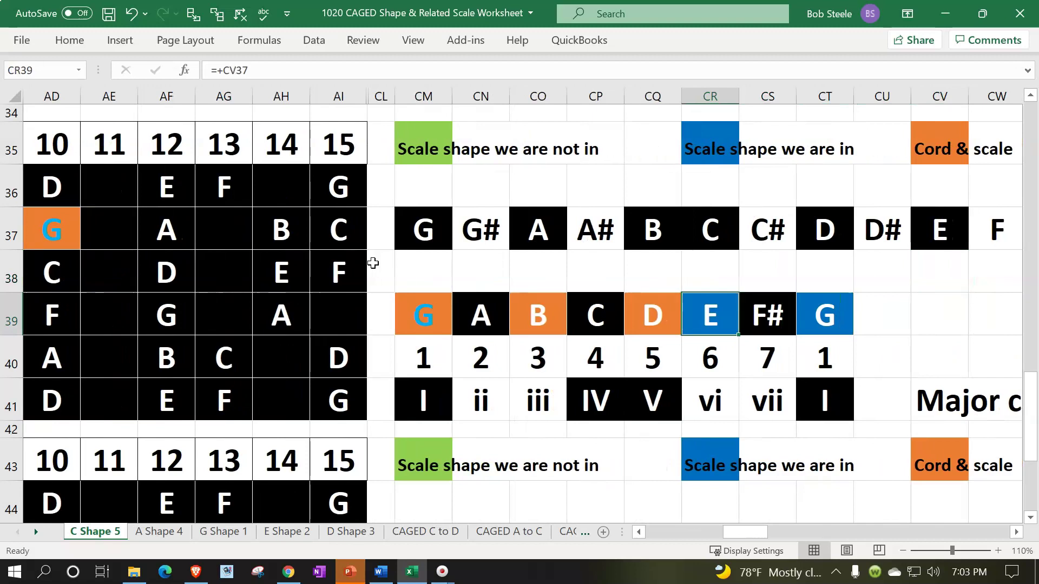
key("Left")
key("Left")
key("Left")
key("Left")
key("Down")
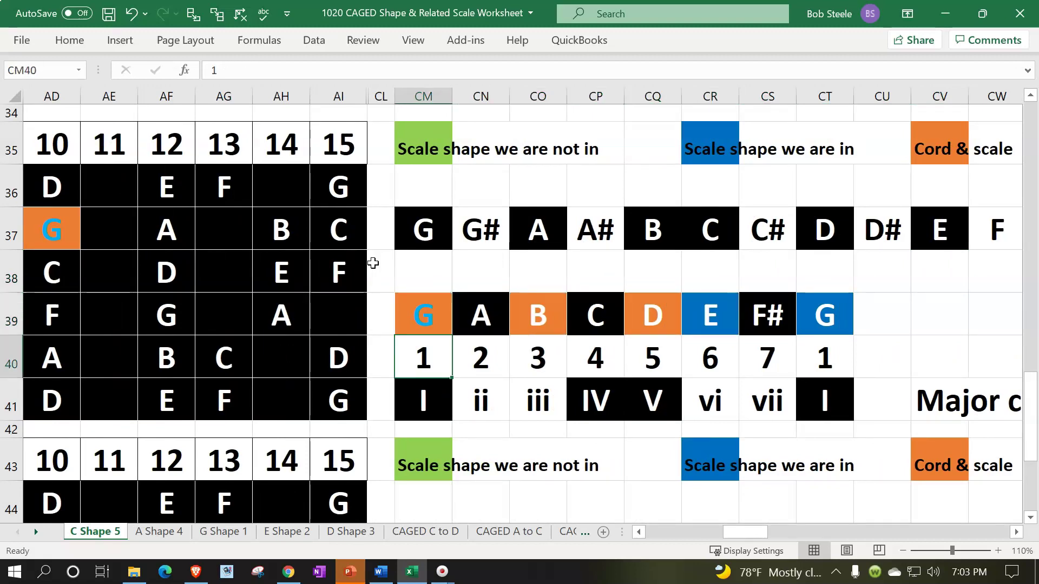
key("Right")
key("Right")
key("Right")
key("Right")
key("Right")
key("Right")
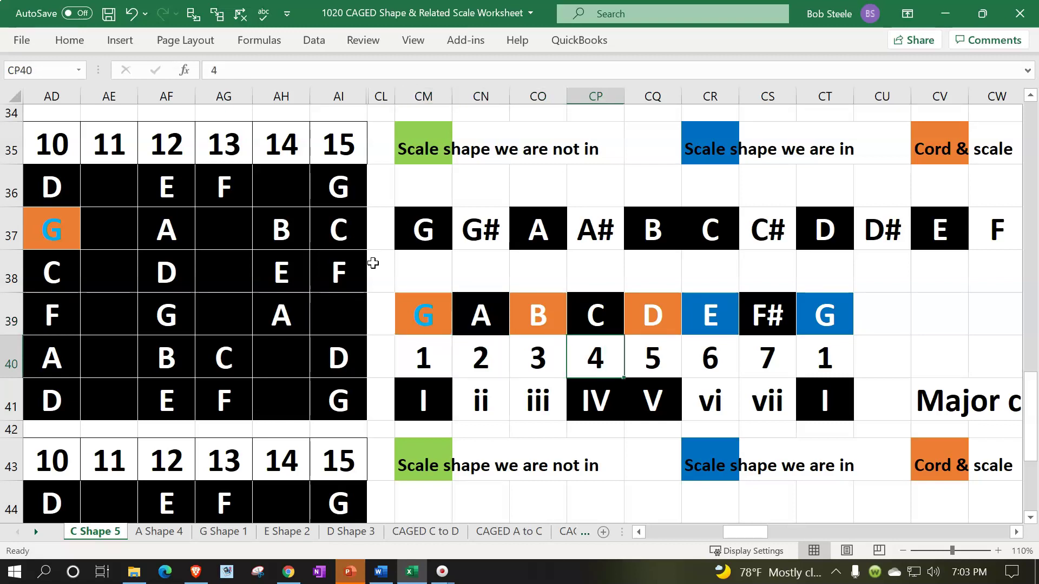
- Inspect the Roman numeral row's ROMAN formulas for degrees 1, ii, iii, vi, vii and IV
key("Down")
key("Left")
key("Left")
key("Left")
key("Left")
key("Left")
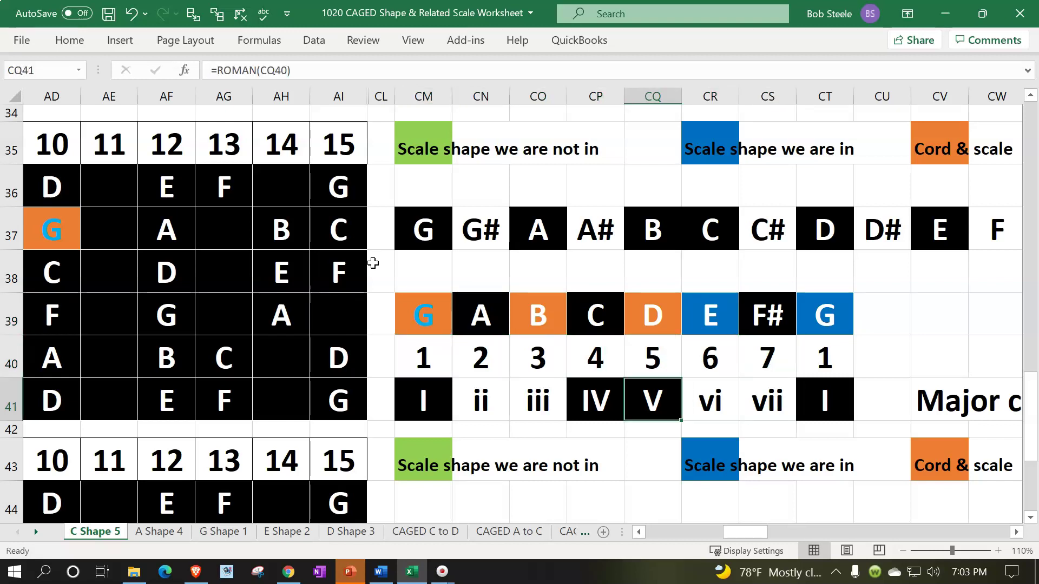
key("Left")
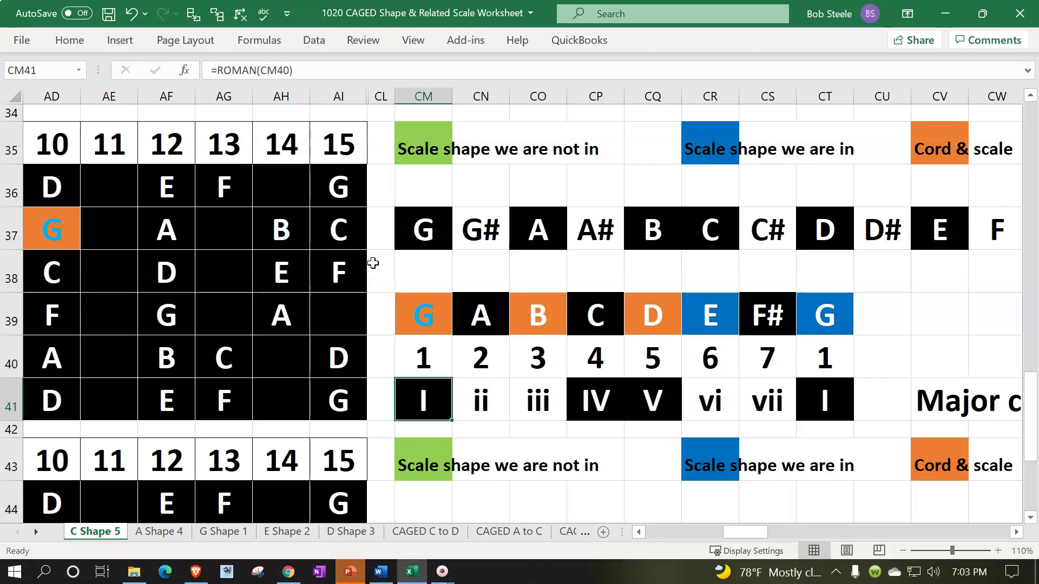
key("Right")
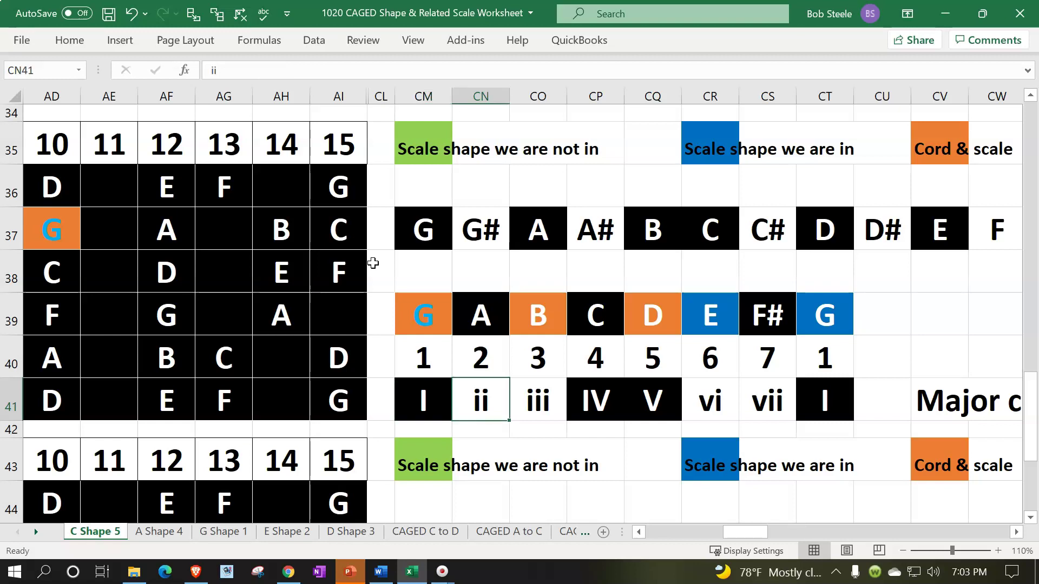
key("Right")
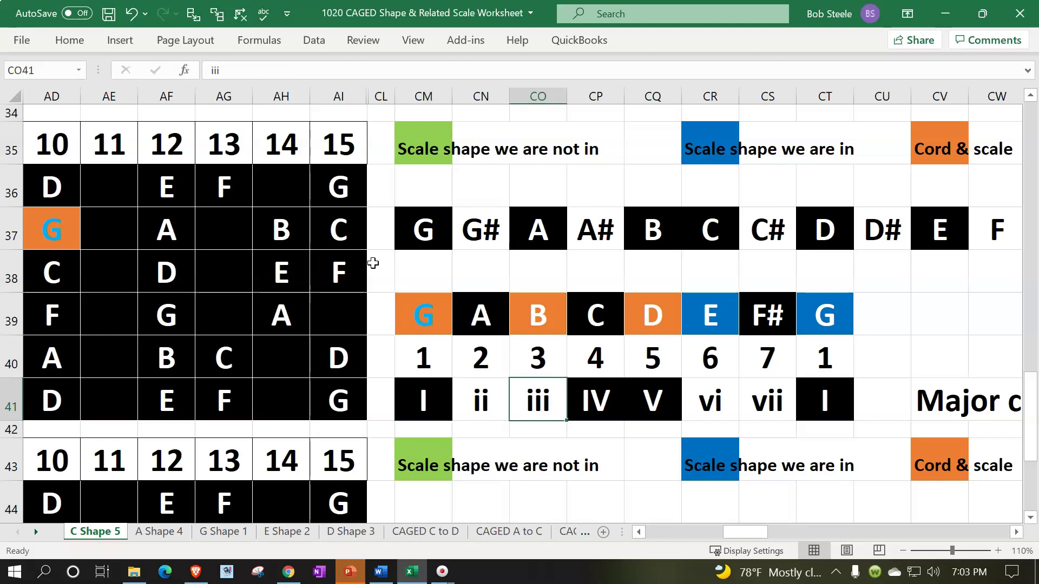
key("Right")
key("Right")
key("Right")
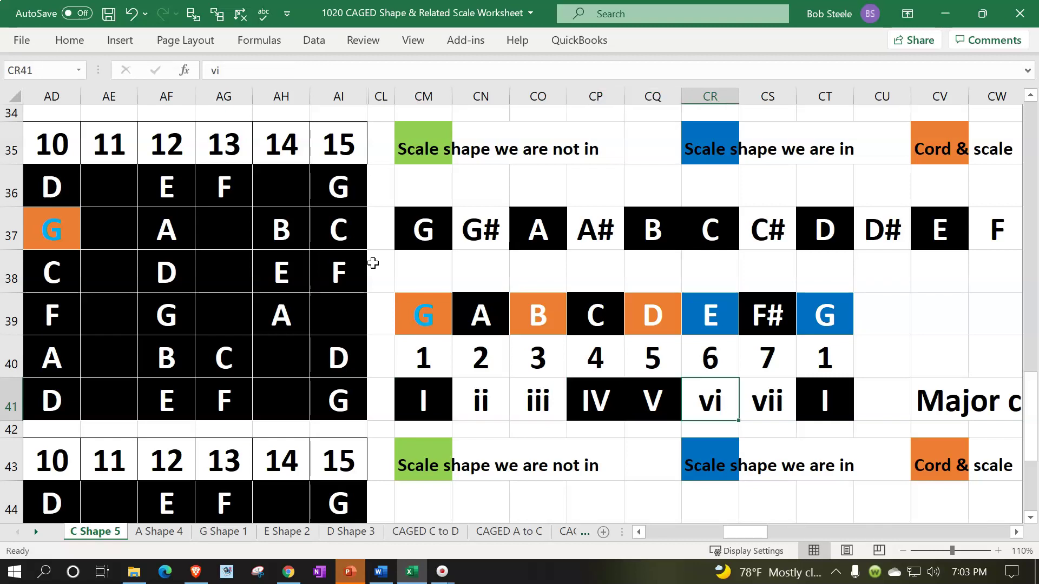
key("Right")
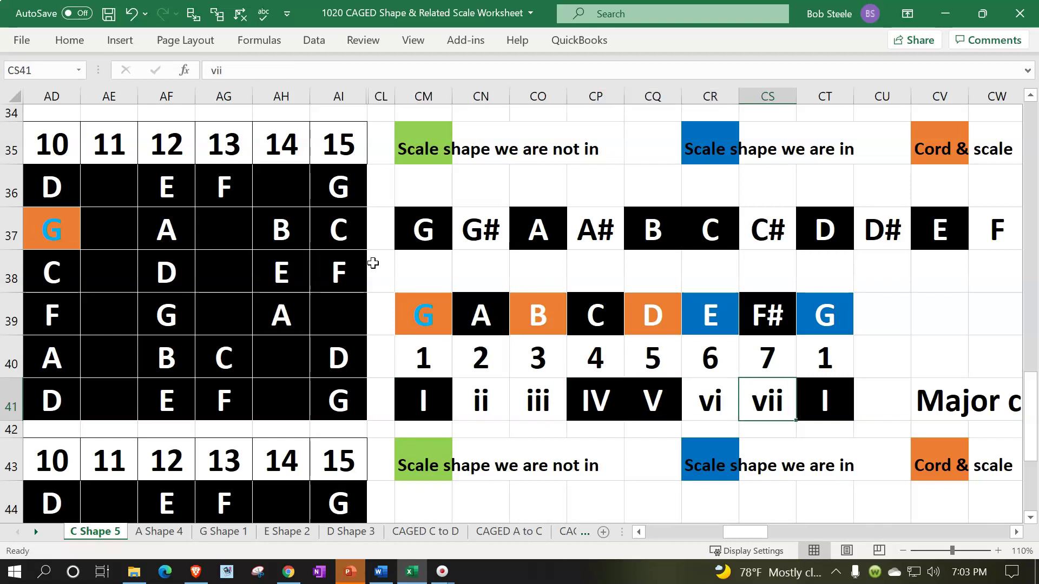
key("Left")
key("Left")
key("Left")
key("Left")
key("Left")
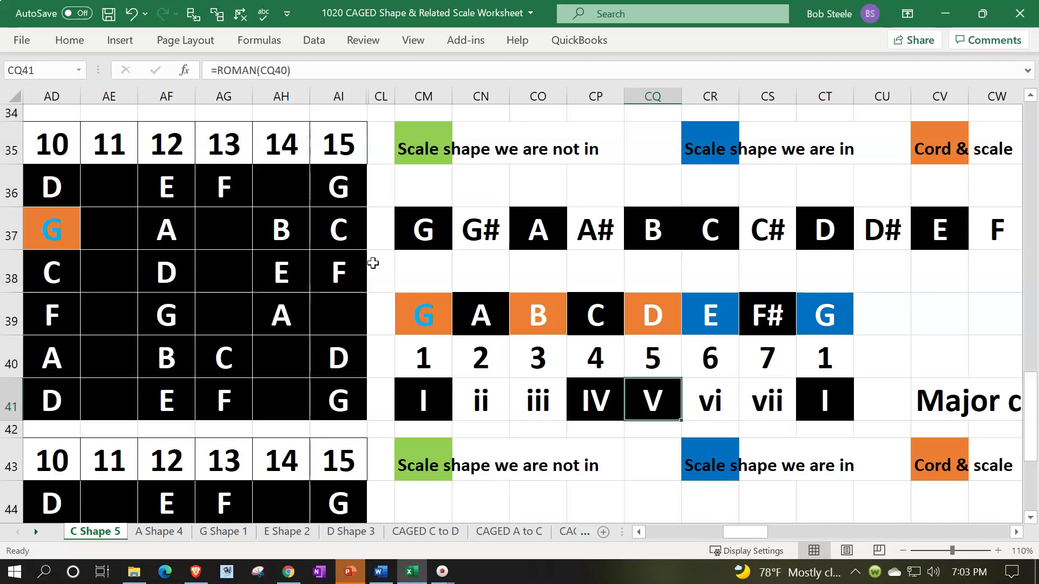
key("Left")
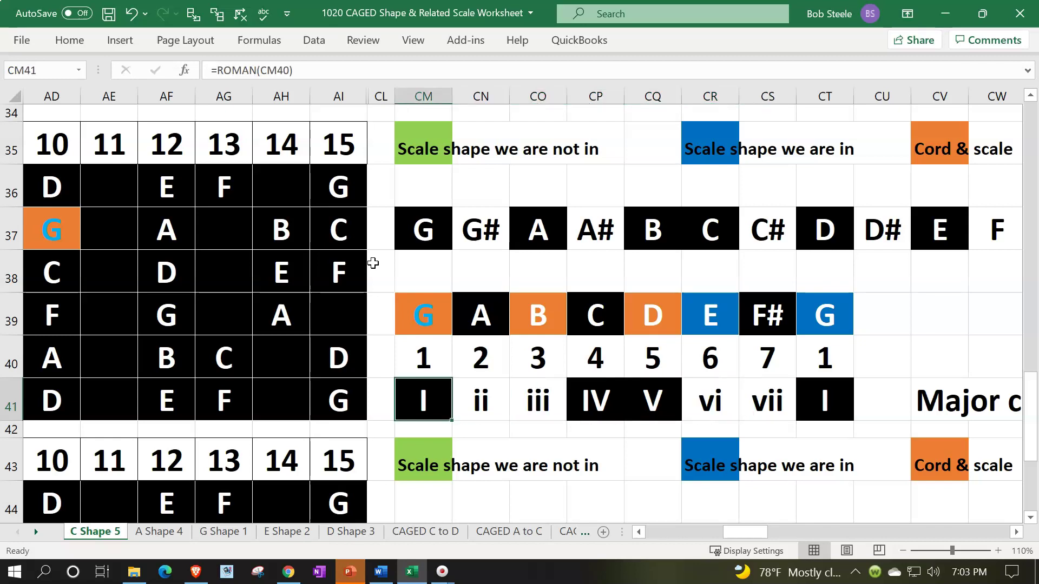
key("Right")
key("Right")
key("Right")
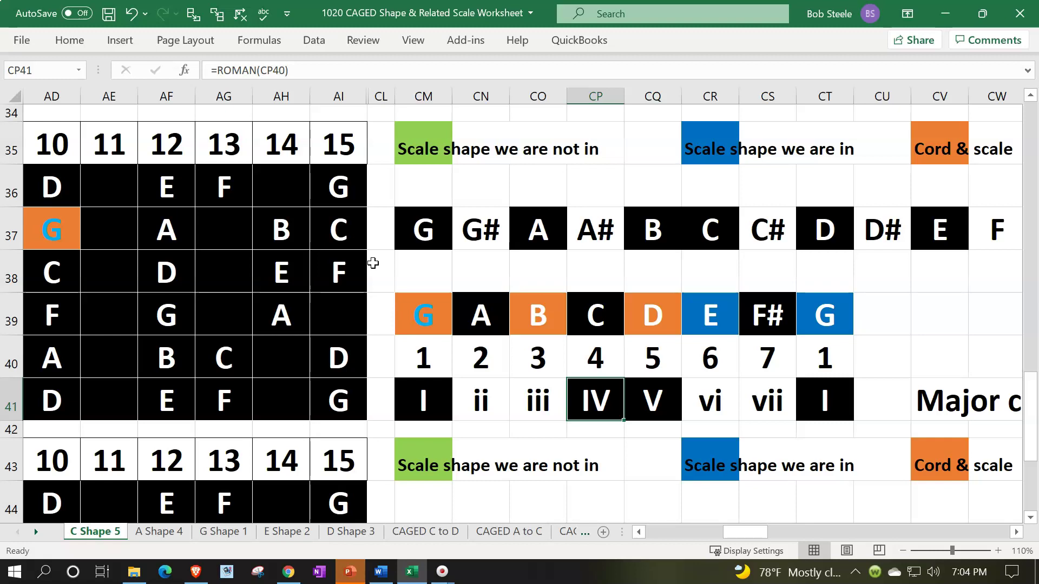
- Unhide the hidden columns between AI and CM to reveal the P4C fretboard grid
left_click(306, 200)
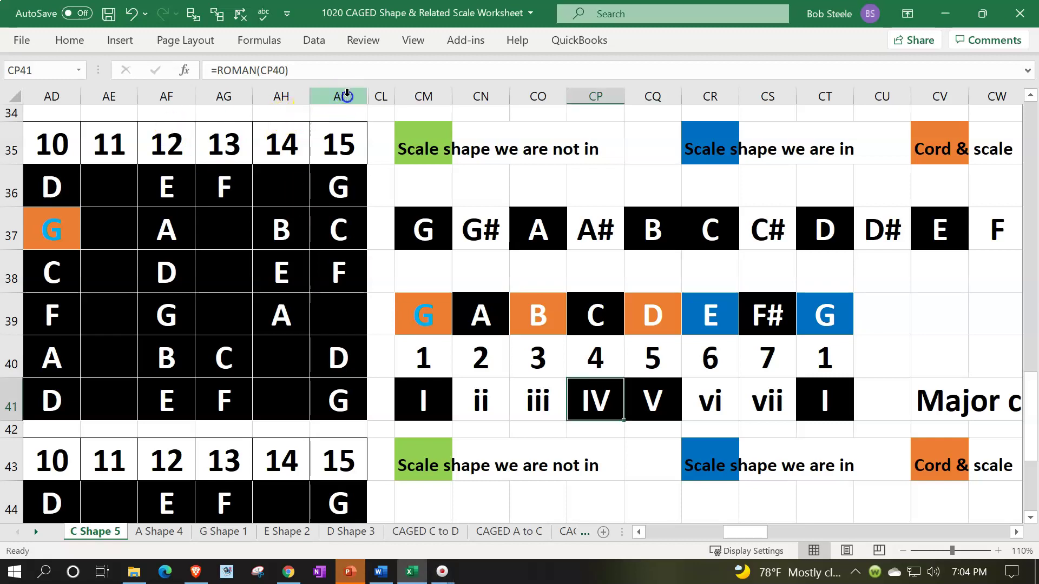
left_click_drag(345, 93, 403, 99)
right_click(403, 217)
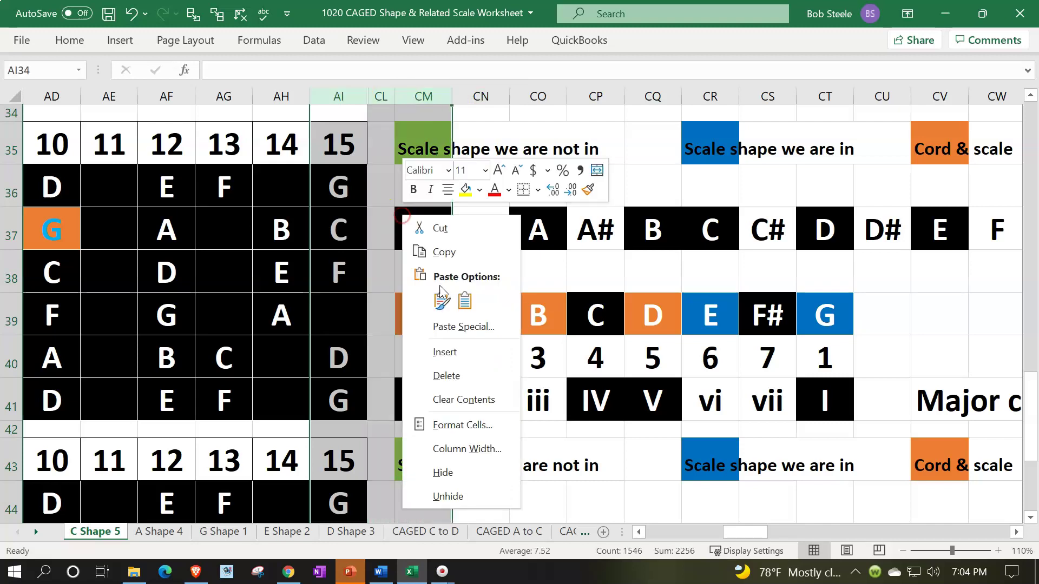
left_click(479, 496)
left_click_drag(341, 195, 339, 227)
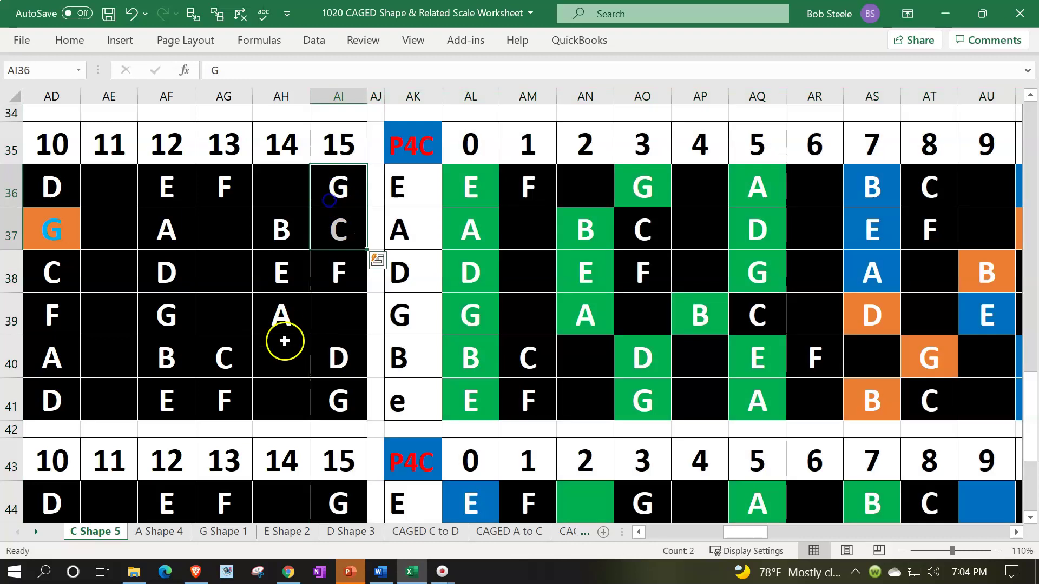
key("Right")
key("Right")
key("Right")
key("Right")
key("Right")
key("Right")
key("Right")
key("Right")
key("Right")
key("Right")
key("Right")
key("Right")
key("Right")
key("Right")
key("Right")
key("Right")
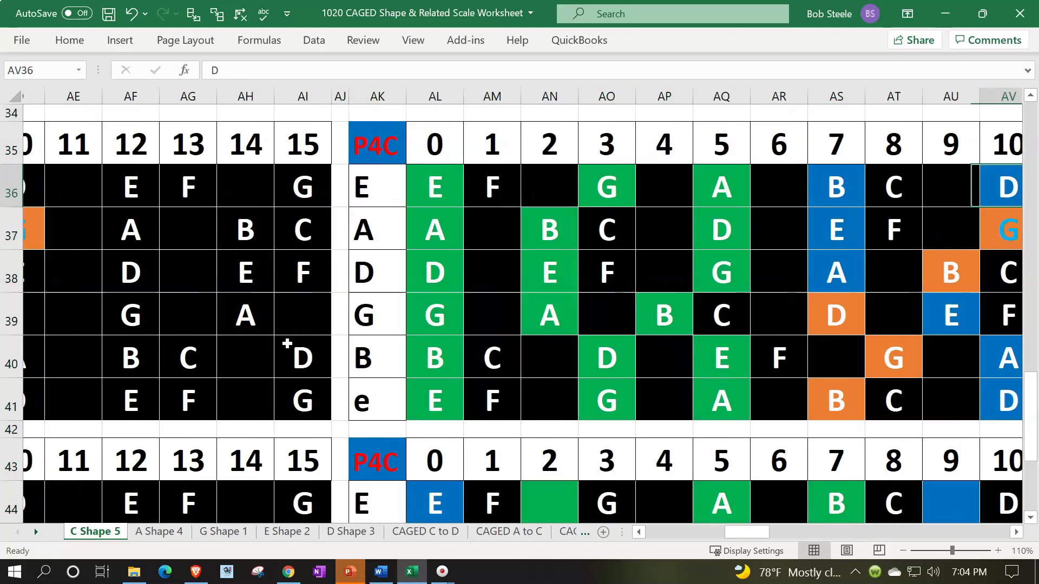
key("Right")
key("Right")
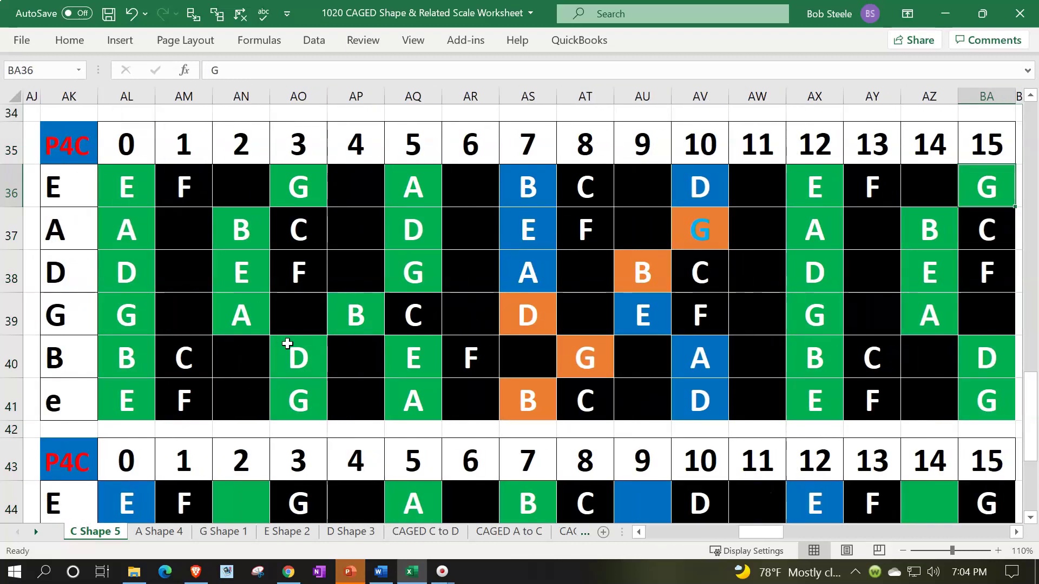
left_click(702, 238)
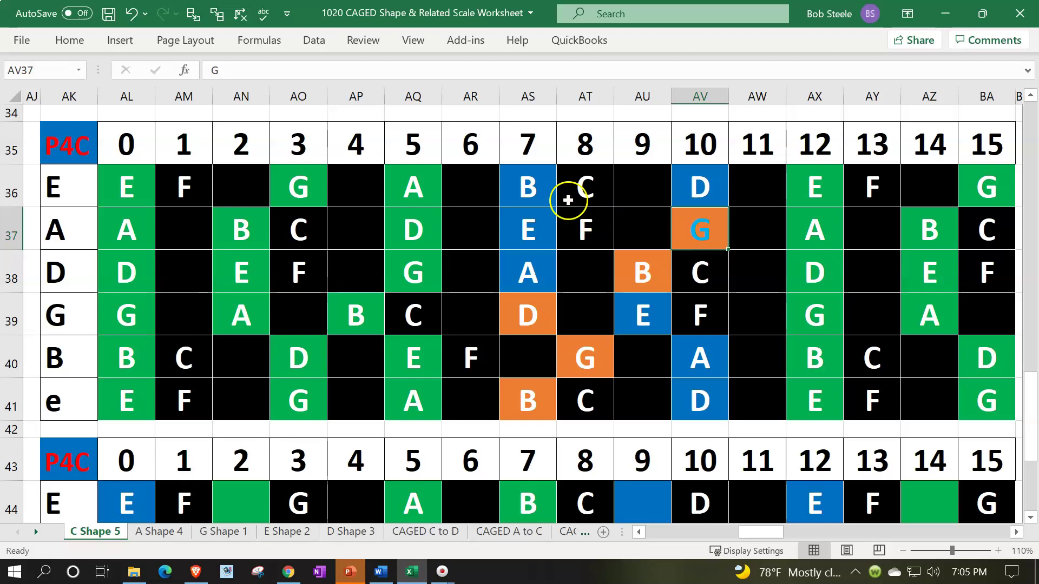
left_click_drag(552, 189, 682, 401)
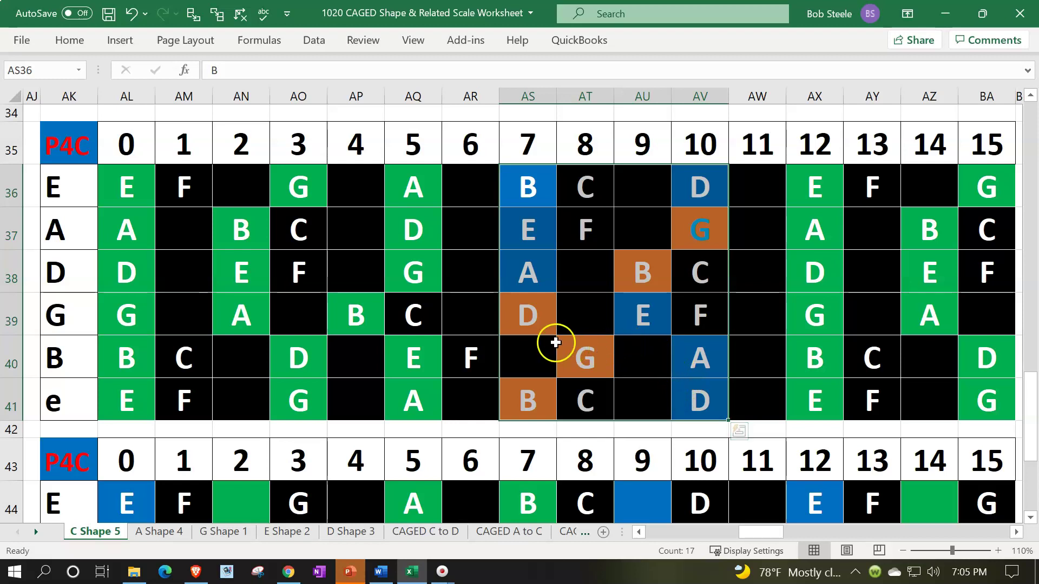
left_click(529, 238)
left_click_drag(599, 254, 694, 403)
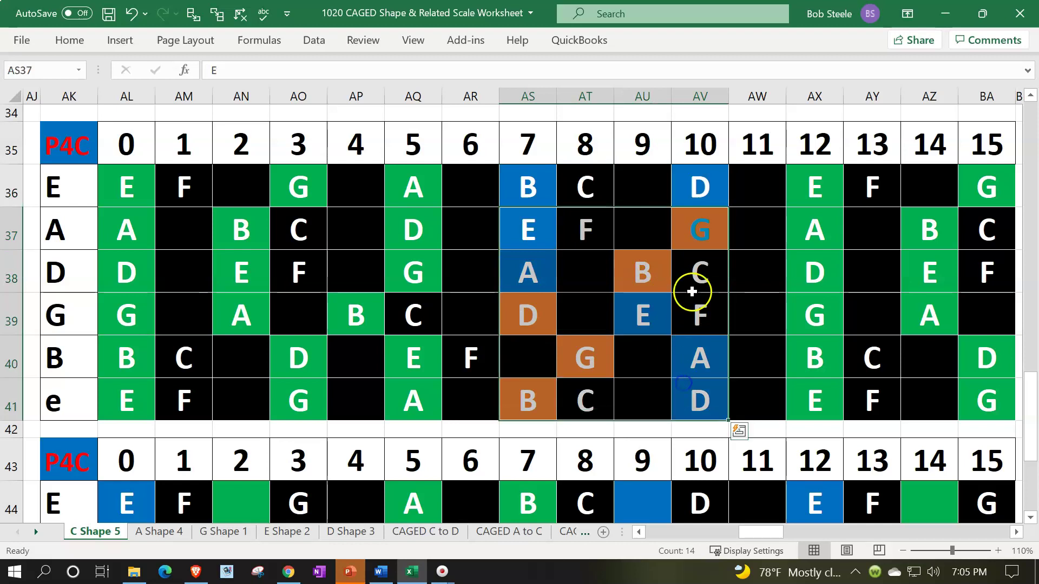
left_click(699, 234)
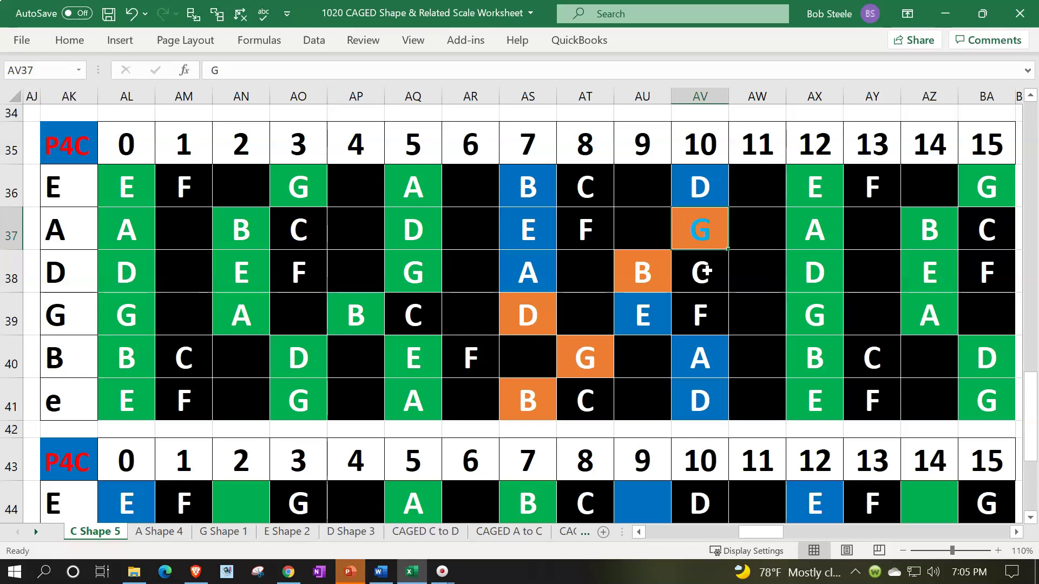
left_click_drag(536, 309, 568, 394)
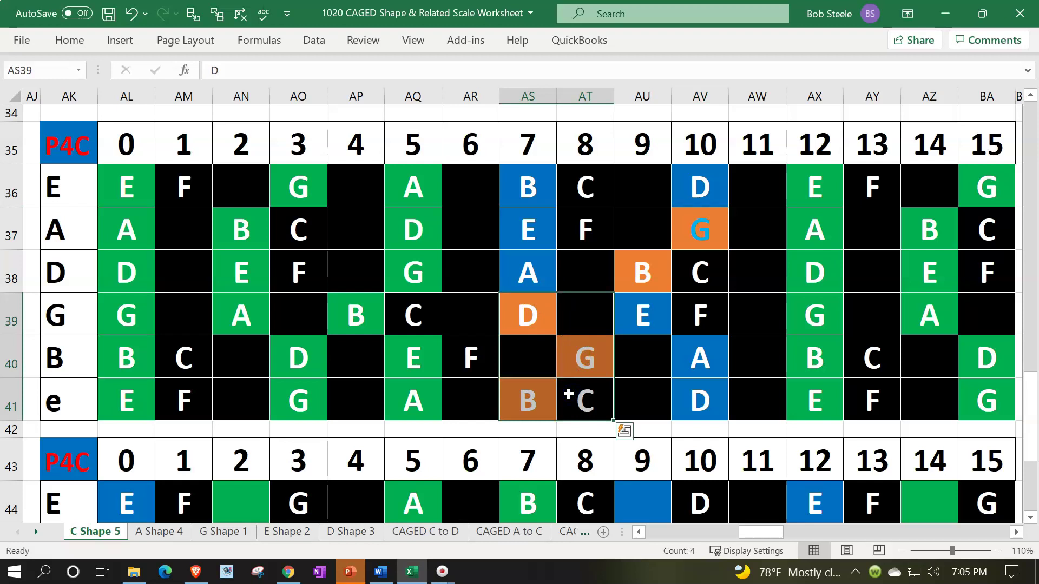
left_click(547, 278)
left_click(541, 227)
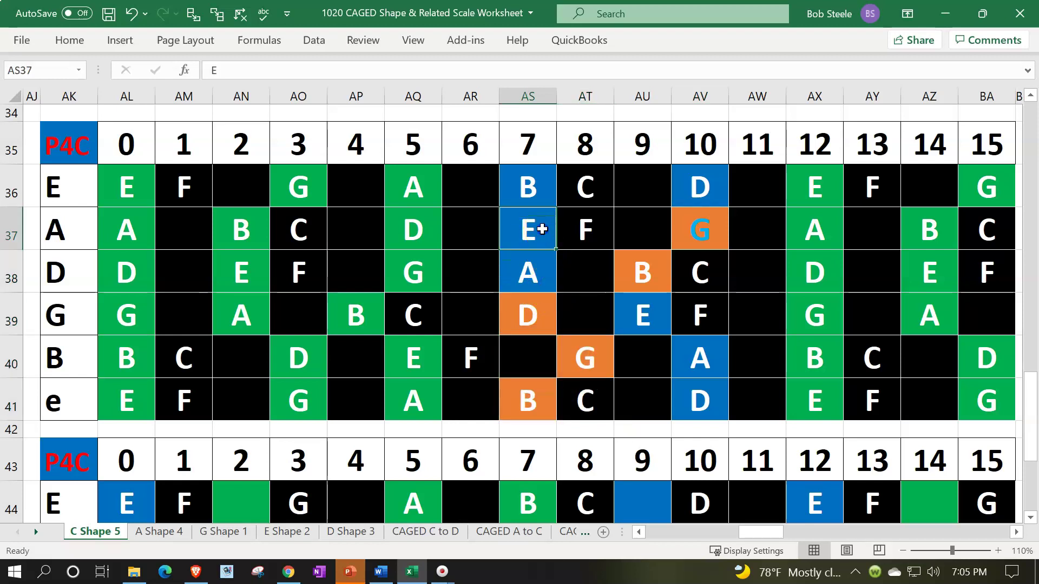
left_click(542, 178)
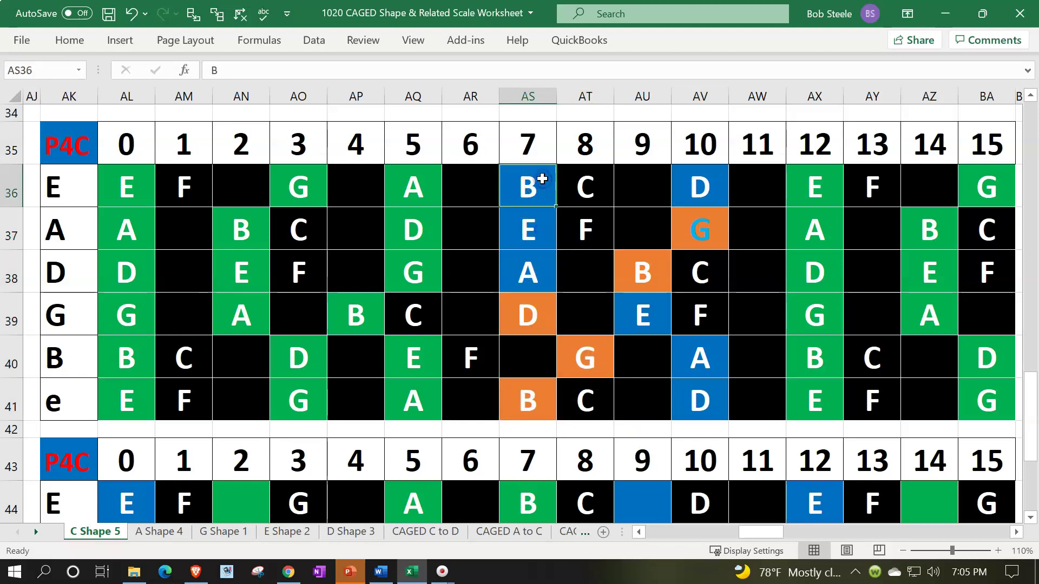
left_click(548, 275)
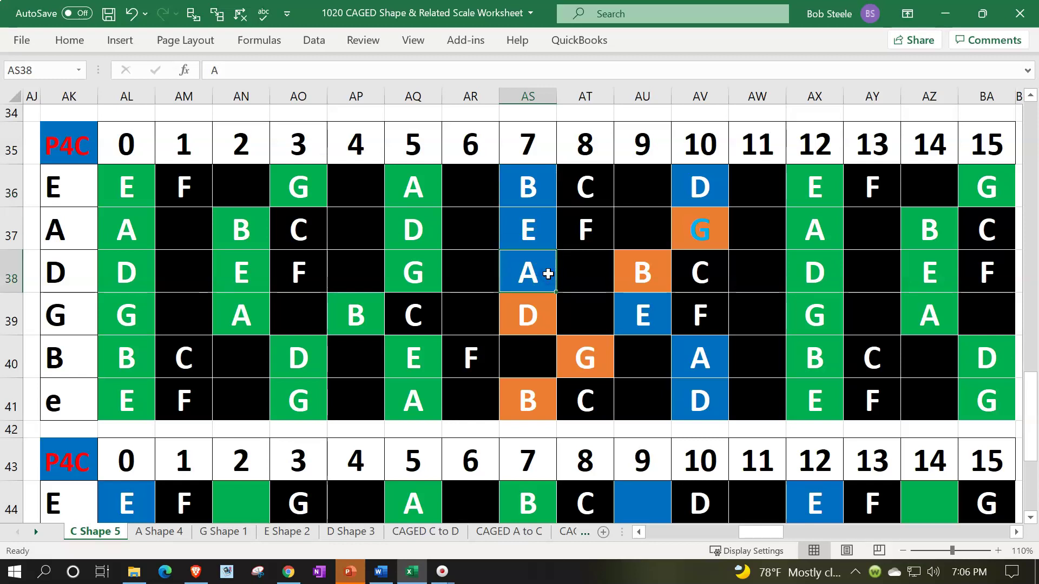
key("Right")
key("Right")
key("Right")
key("Right")
key("Right")
key("Right")
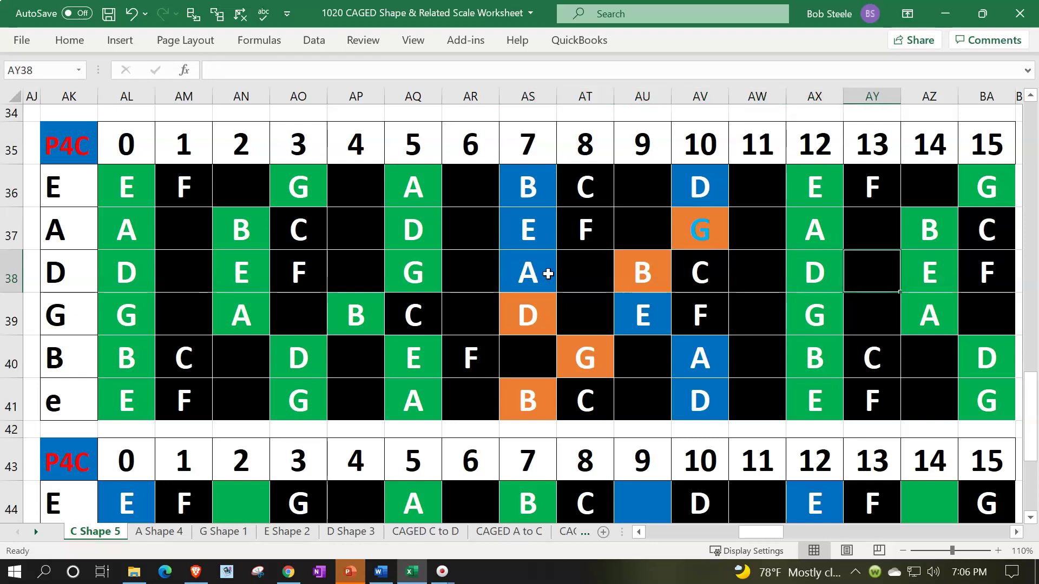
- Scroll right past the P5A grid to the next P4C grid and select its frets 7–10 block
key("Right")
key("Right")
key("Right")
key("Right")
key("Right")
key("Right")
key("Right")
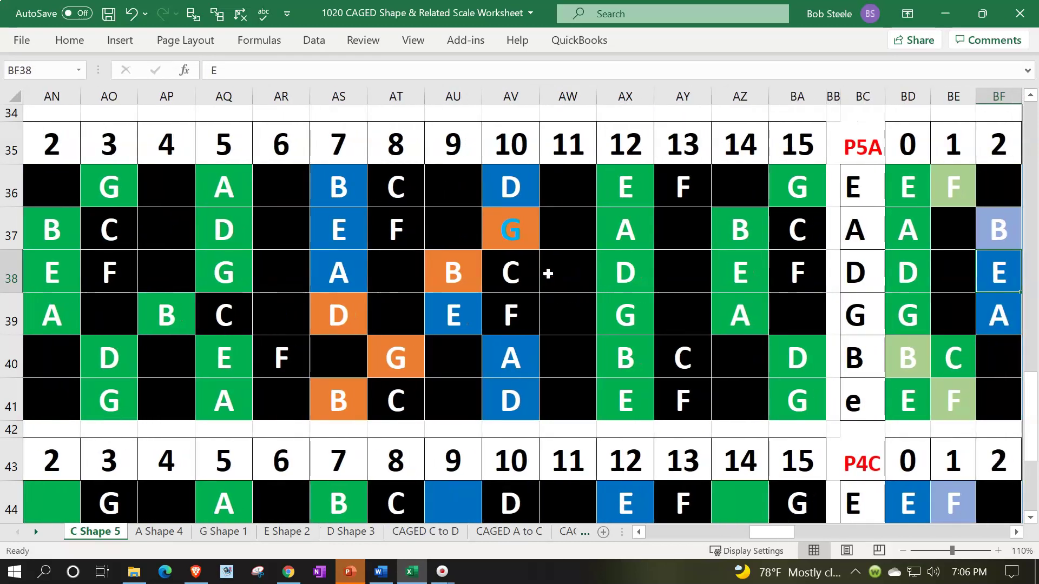
key("Right")
key("Right")
key("Right")
key("Right")
key("Right")
key("Right")
key("Right")
key("Right")
key("Right")
key("Right")
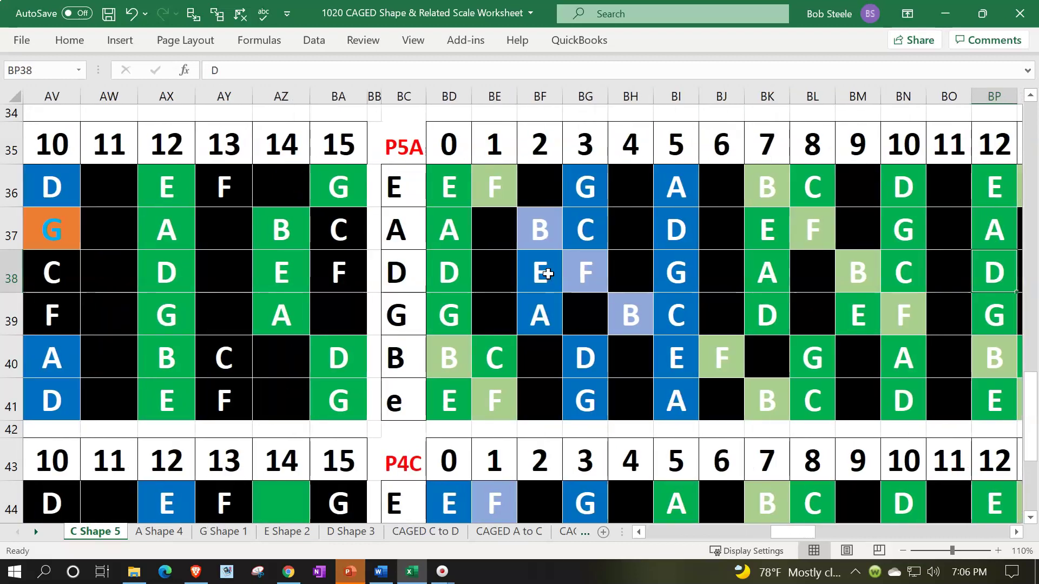
key("Right")
key("Right")
key("Right")
key("Right")
key("Right")
key("Right")
key("Right")
key("Right")
key("Right")
key("Right")
key("Right")
key("Right")
key("Right")
key("Right")
key("Right")
key("Right")
key("Right")
key("Right")
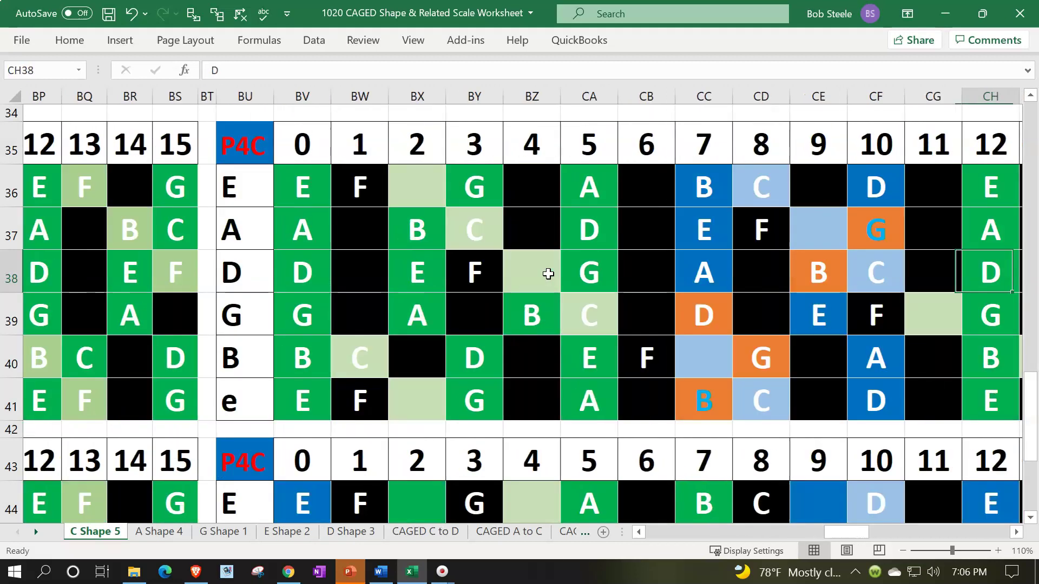
key("Right")
key("Right")
key("Right")
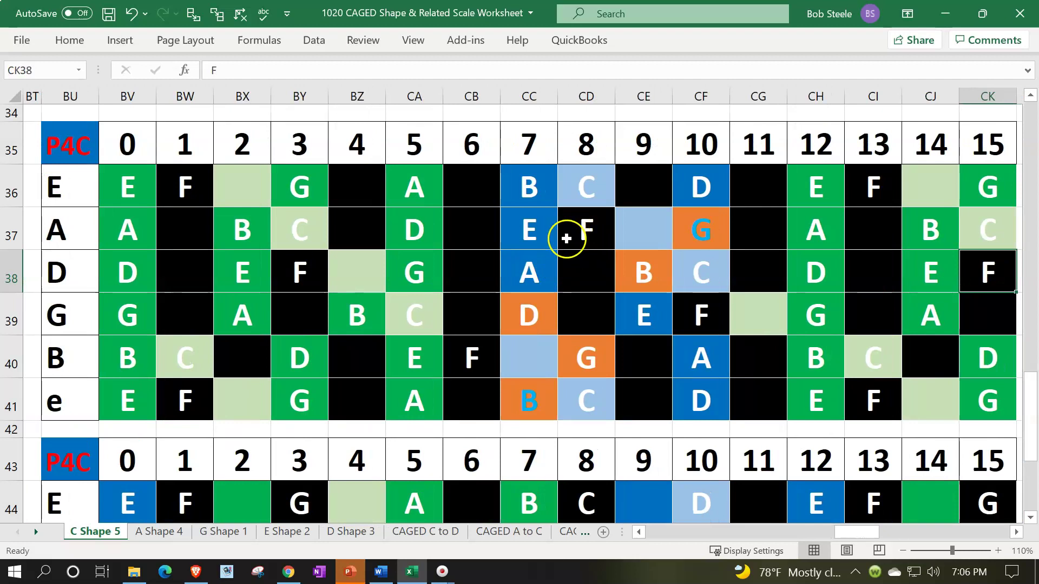
left_click(693, 235)
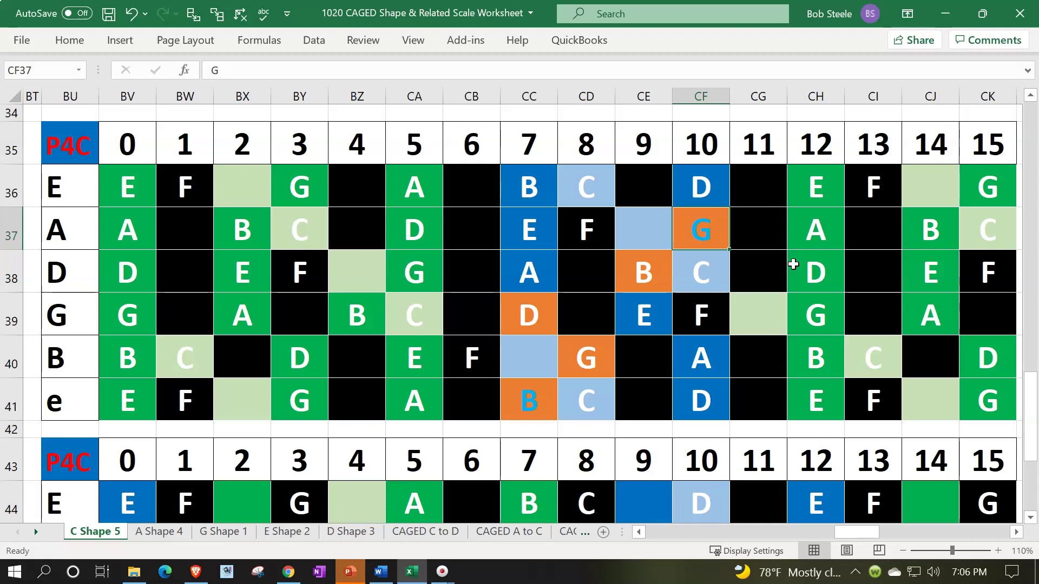
left_click_drag(528, 189, 688, 381)
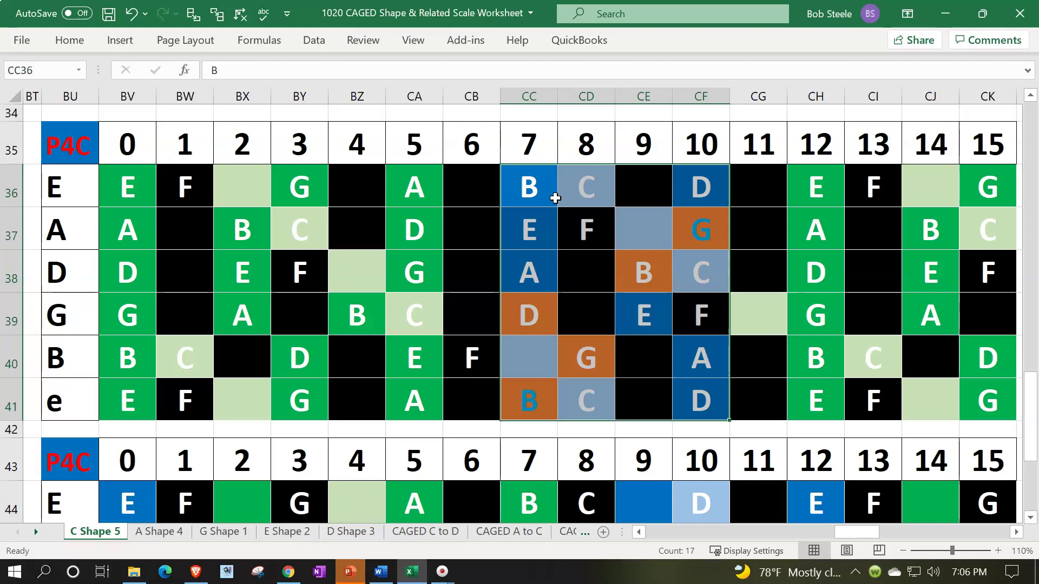
left_click(544, 238)
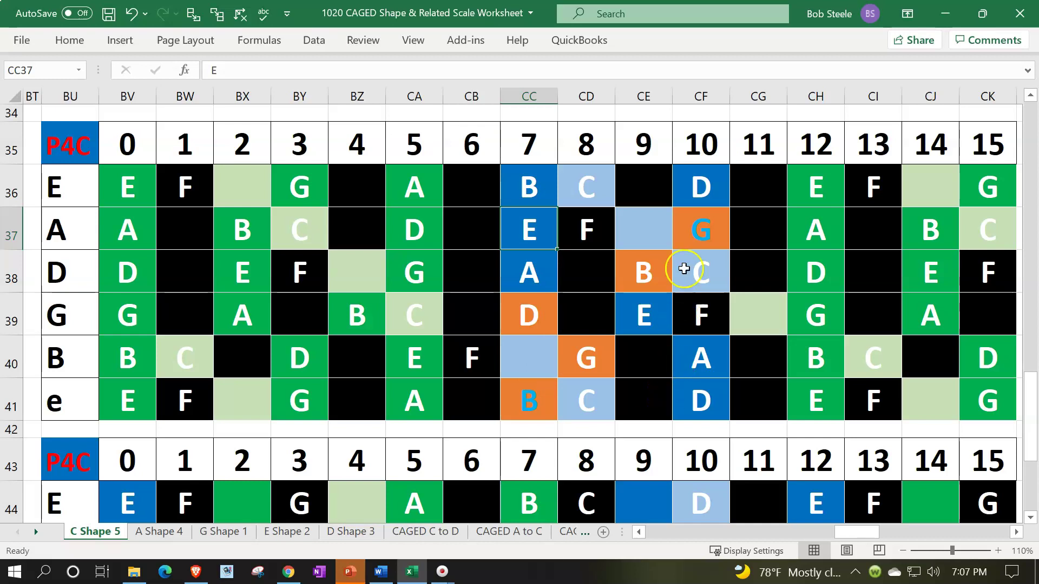
left_click(695, 226)
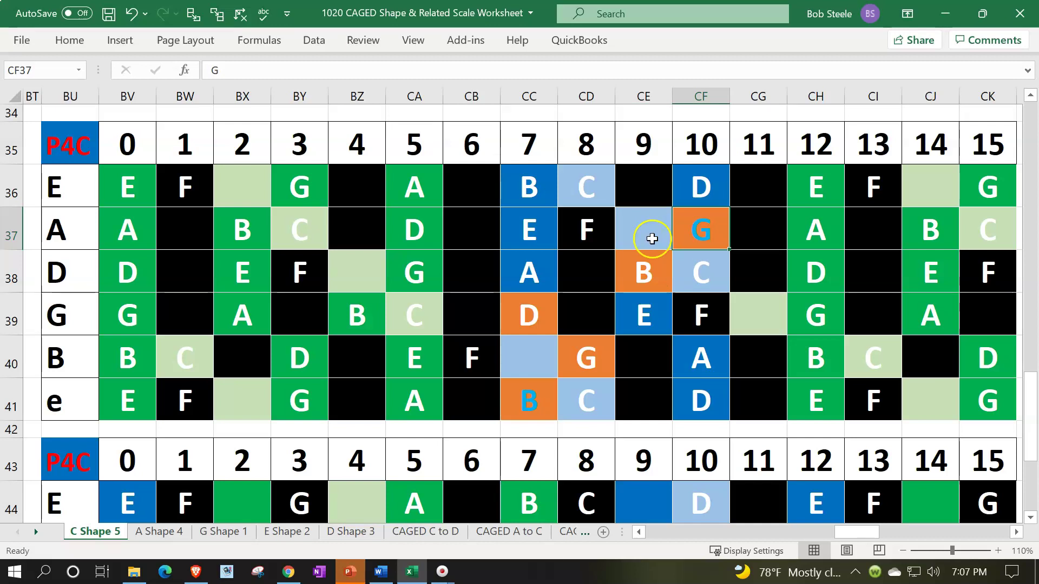
left_click(523, 196)
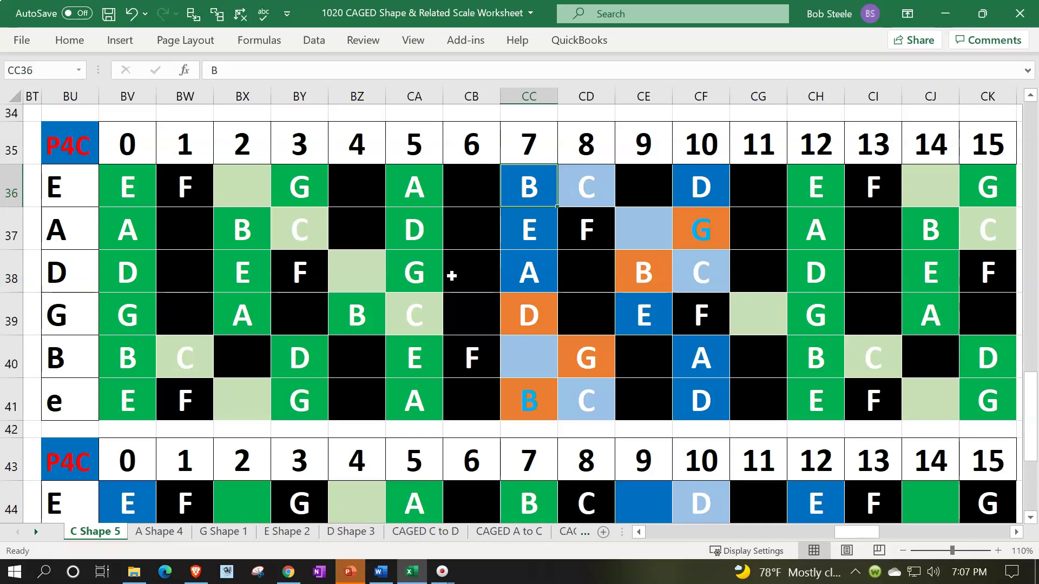
left_click(704, 226)
left_click(644, 268)
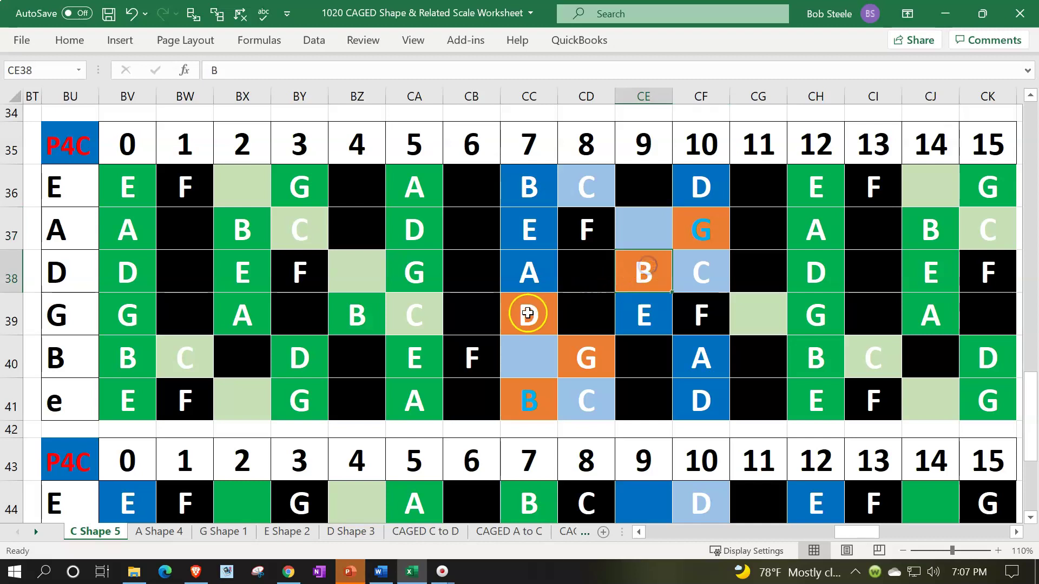
left_click(550, 398)
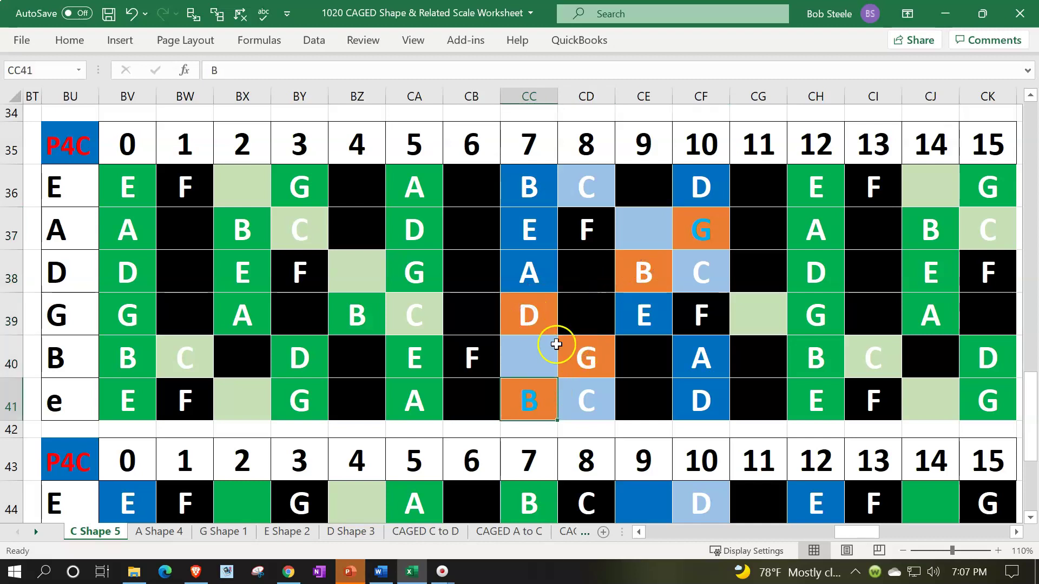
left_click(538, 270)
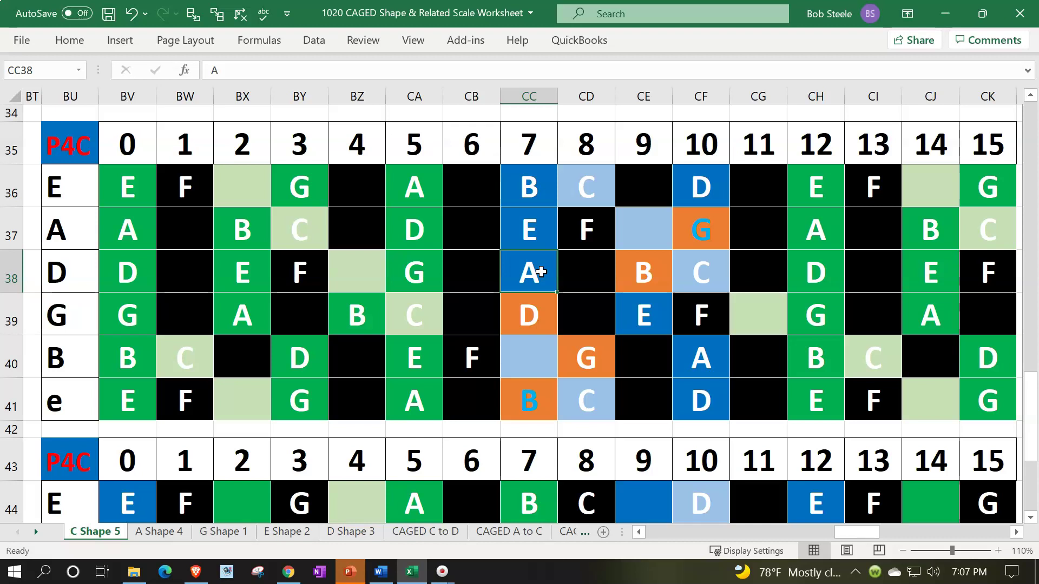
left_click(709, 221)
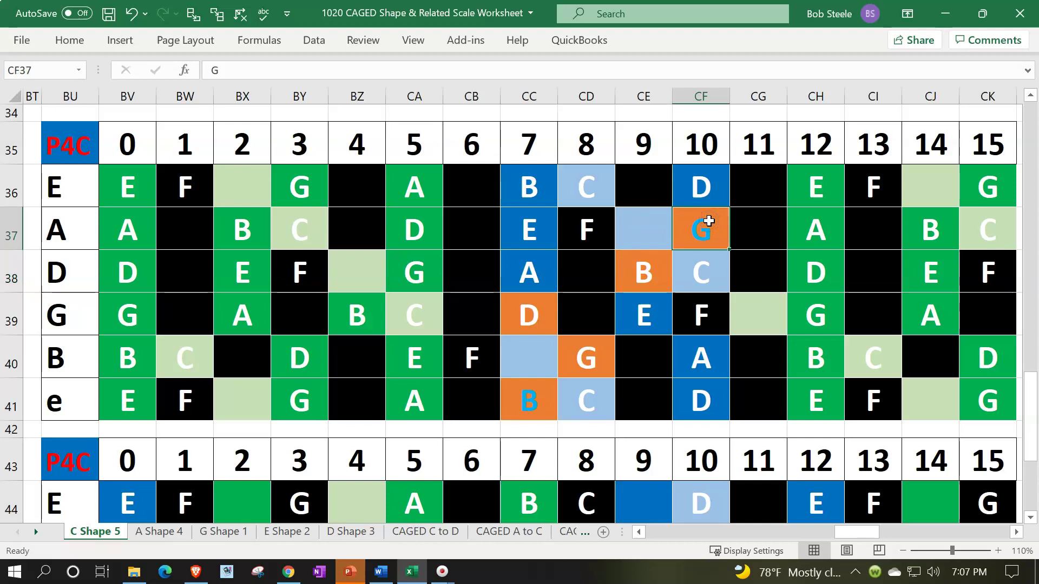
left_click(593, 362)
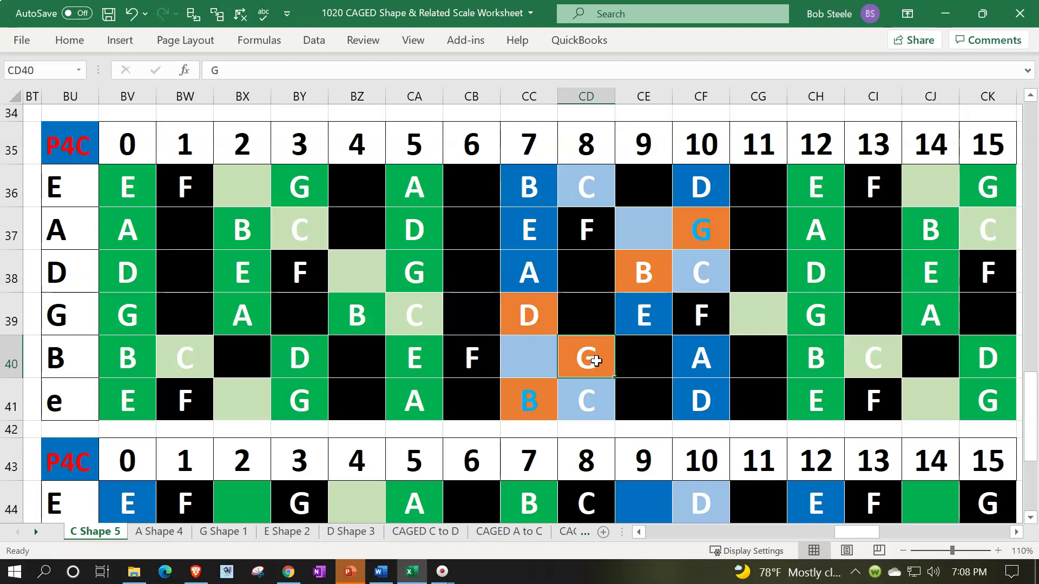
left_click(601, 189)
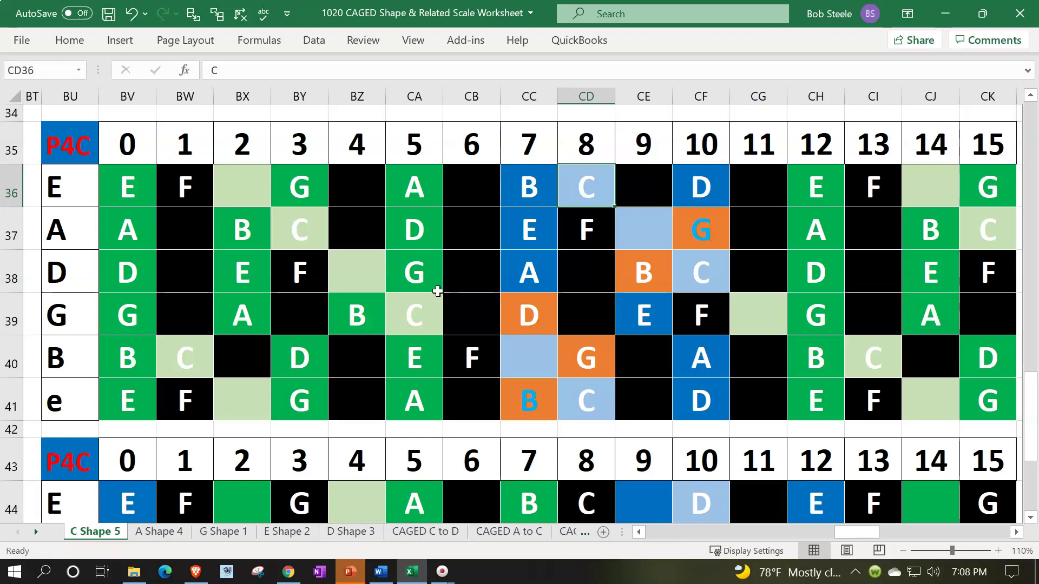
- Check the linked scale-note formulas and select the seven G major notes in CM39:CS39
key("Right")
key("Right")
key("Right")
key("Right")
key("Right")
key("Right")
key("Right")
key("Right")
key("Right")
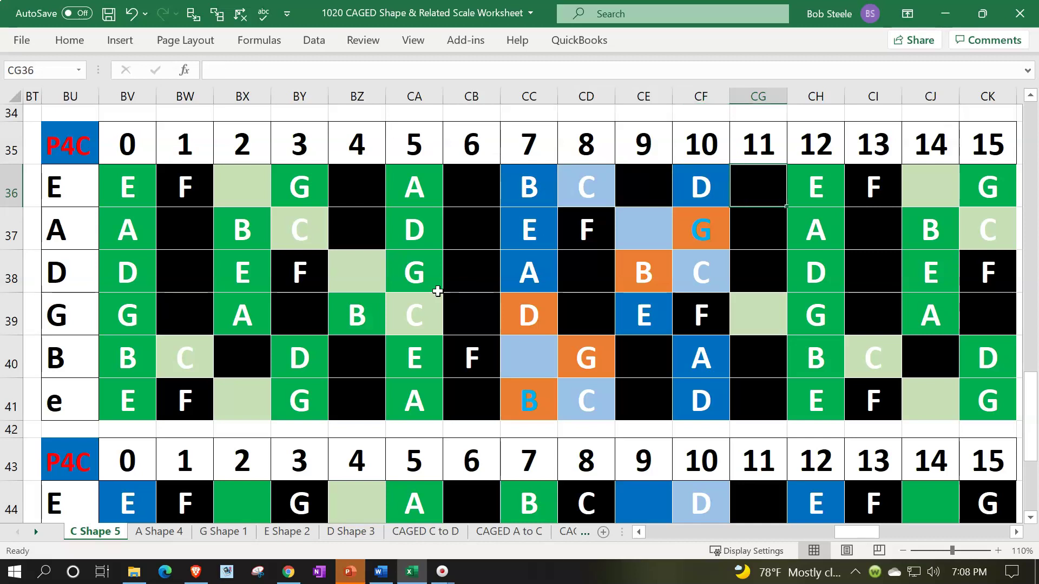
key("Right")
key("Right")
key("Right")
key("Right")
key("Right")
key("Right")
key("Right")
key("Right")
key("Right")
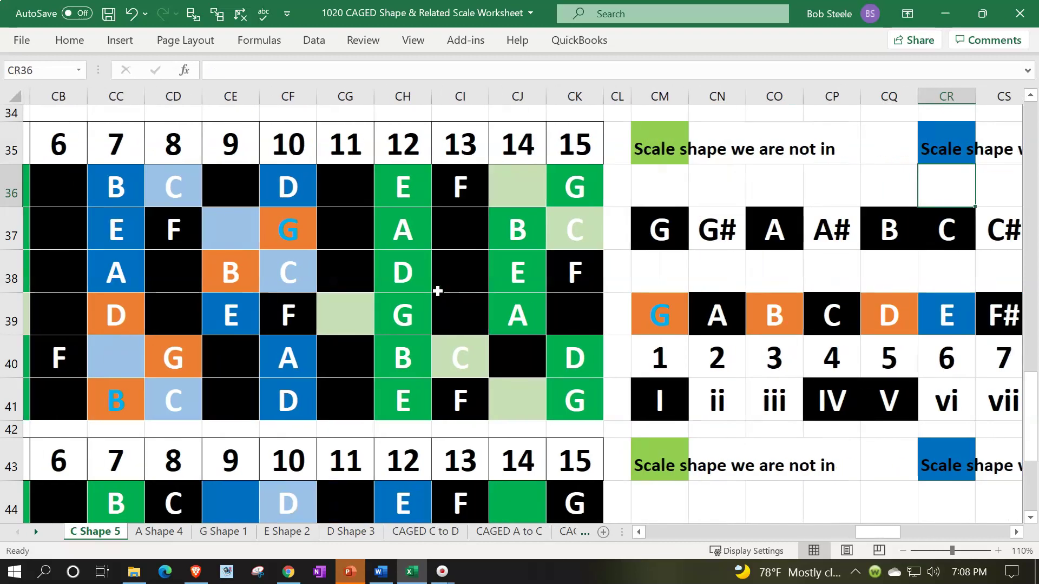
key("Right")
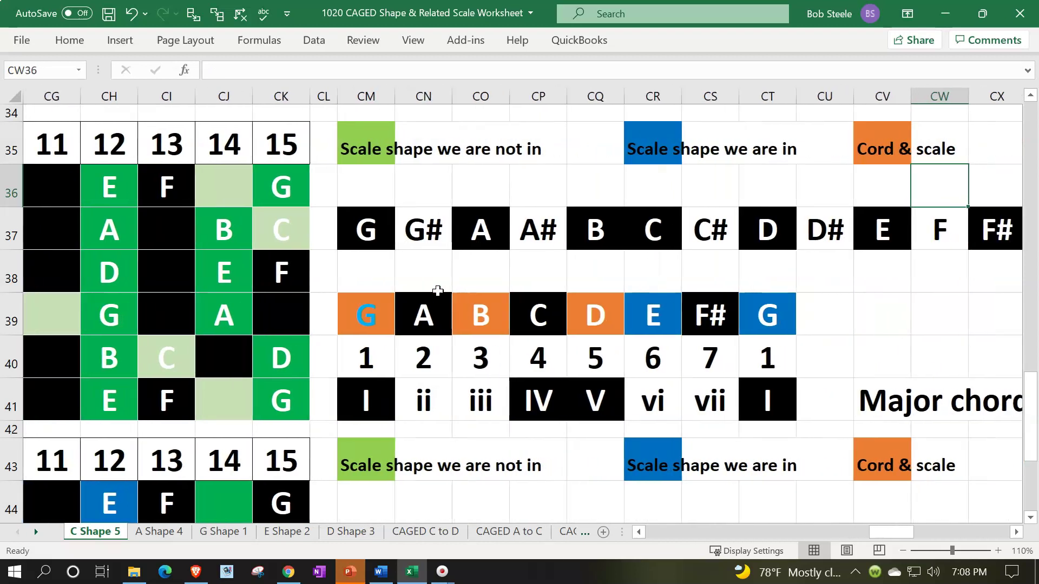
left_click(379, 306)
key("Right")
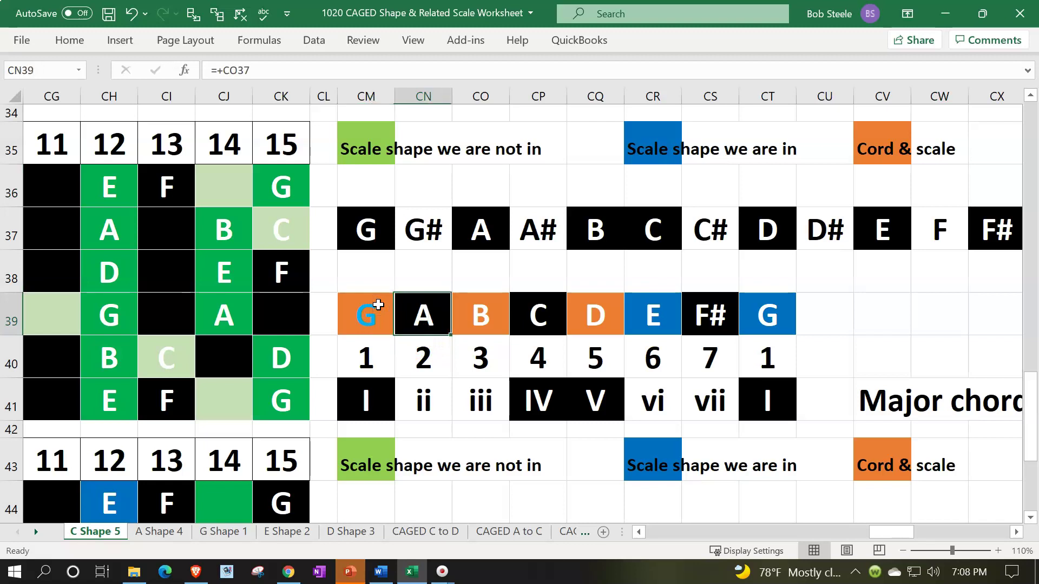
key("Right")
key("Right")
key("Right")
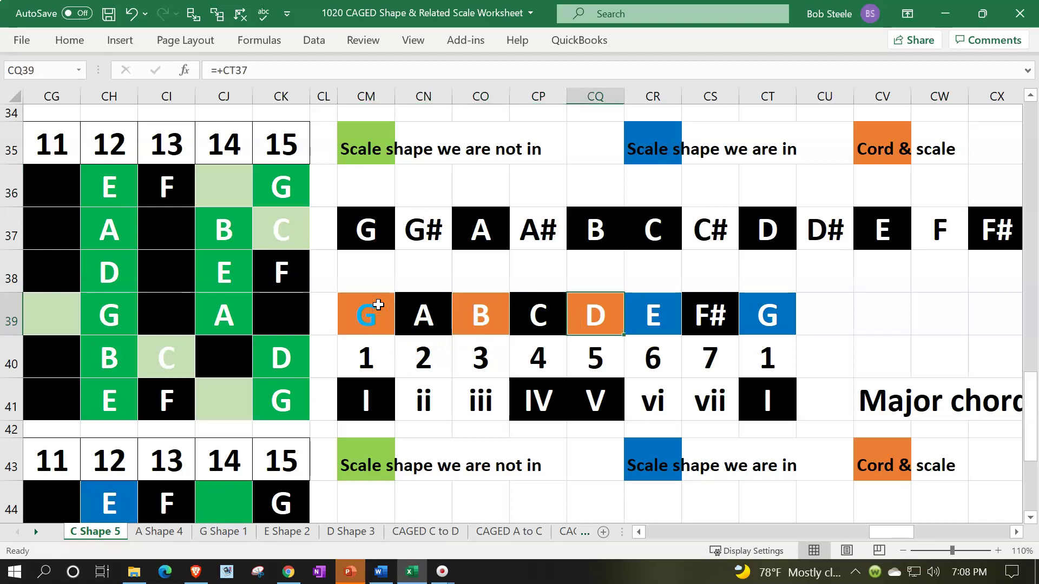
left_click_drag(379, 285, 426, 271)
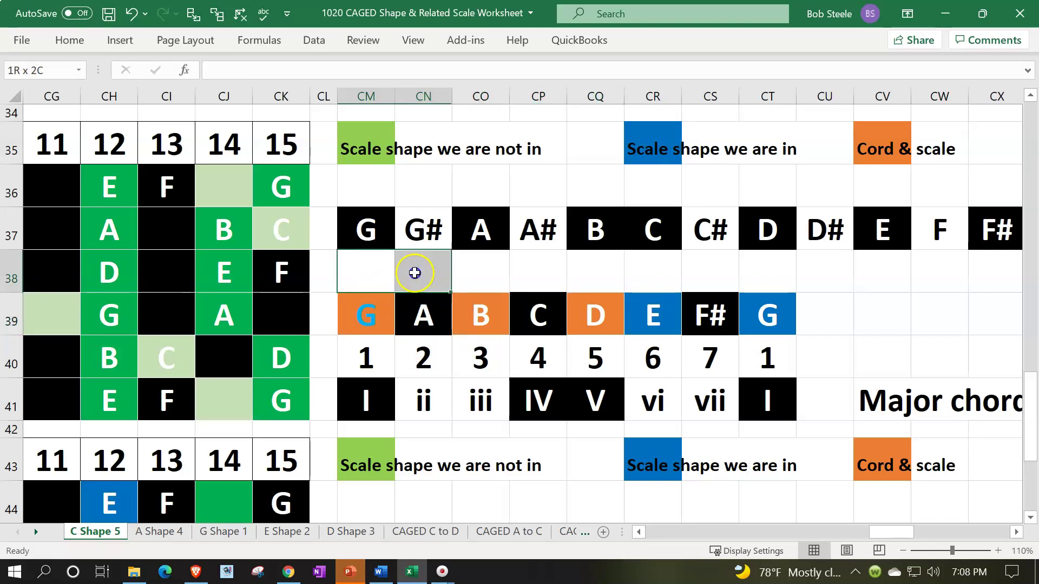
left_click_drag(378, 314, 464, 313)
left_click_drag(614, 309, 628, 303)
left_click_drag(366, 312, 692, 301)
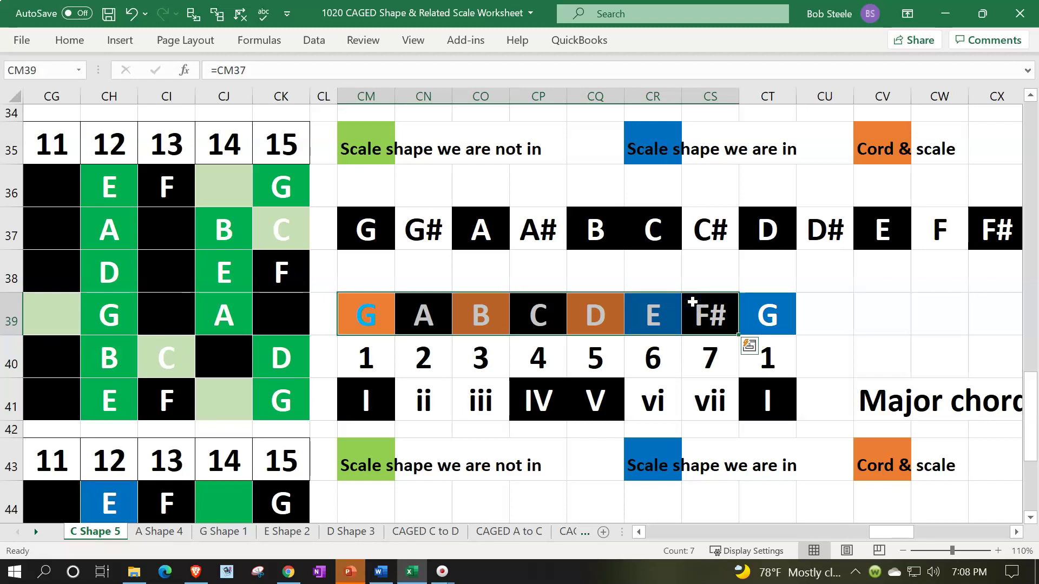